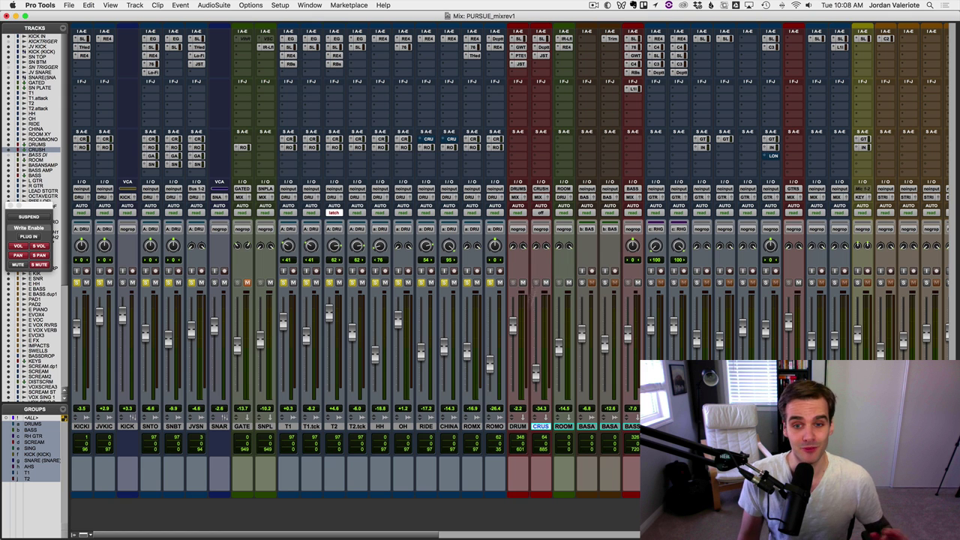
Step: Play the mix and ride the CRUSH bus fader from -34.3 up to about -8.7 dB
{"action": "key", "text": "space"}
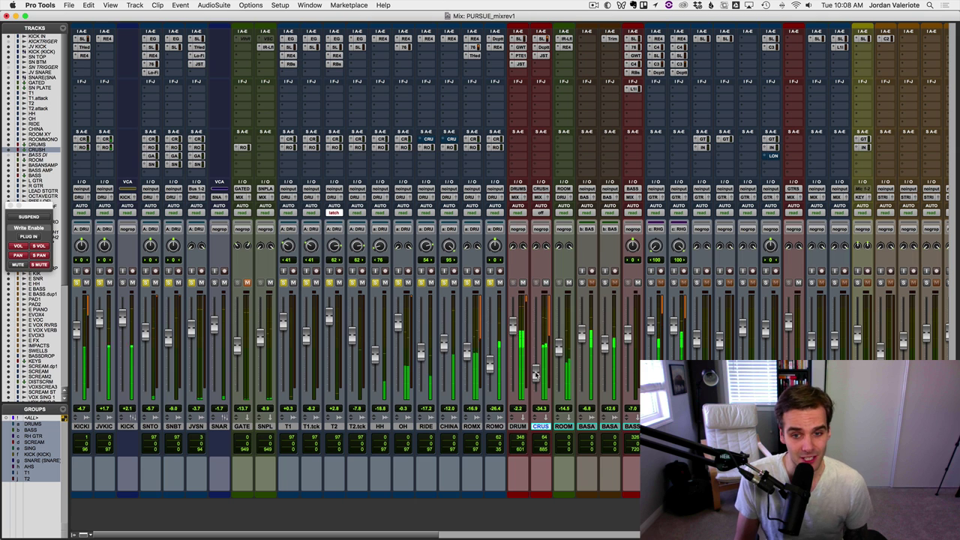
{"action": "left_click_drag", "start_coordinate": [536, 375], "coordinate": [541, 320]}
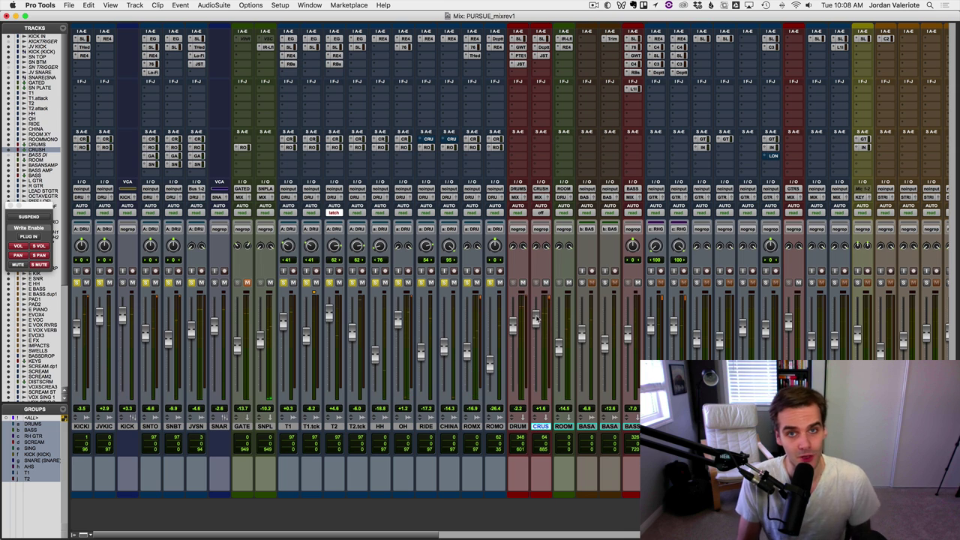
{"action": "left_click", "coordinate": [538, 366]}
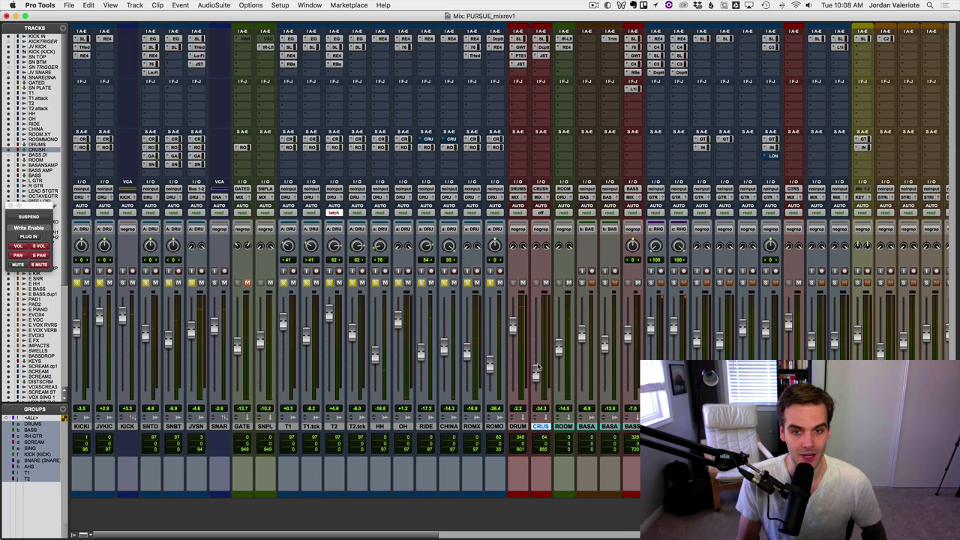
{"action": "left_click_drag", "start_coordinate": [536, 375], "coordinate": [540, 342]}
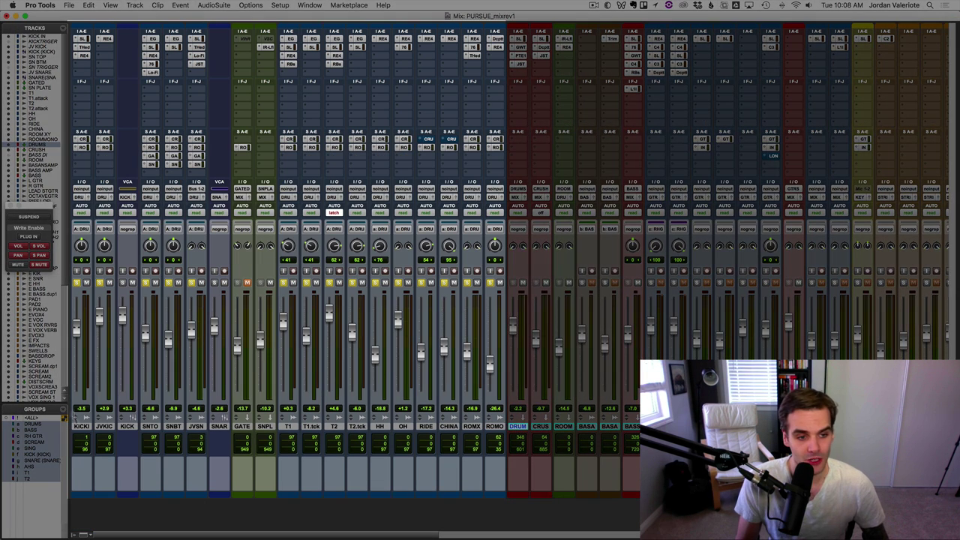
{"action": "left_click", "coordinate": [81, 426]}
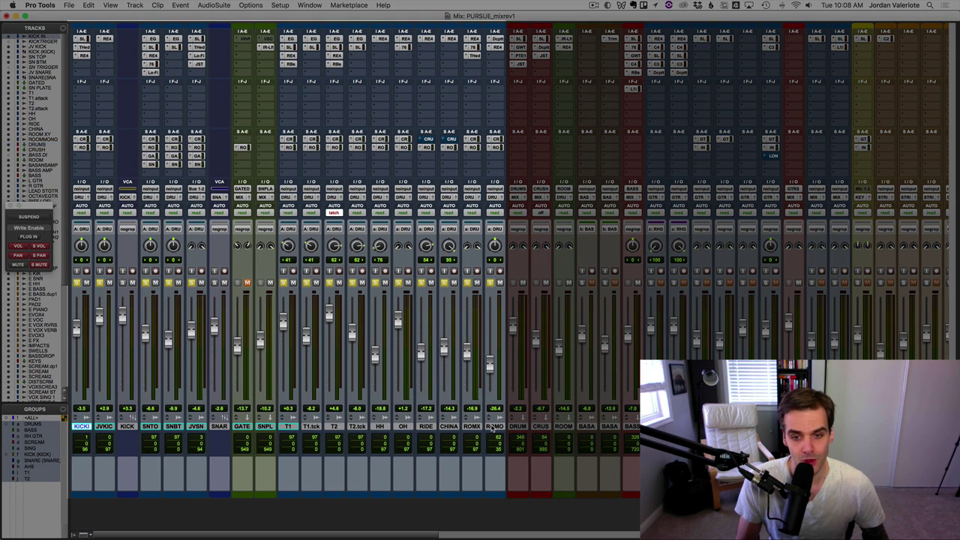
{"action": "left_click", "coordinate": [494, 426]}
{"action": "left_click", "coordinate": [518, 426], "text": "shift"}
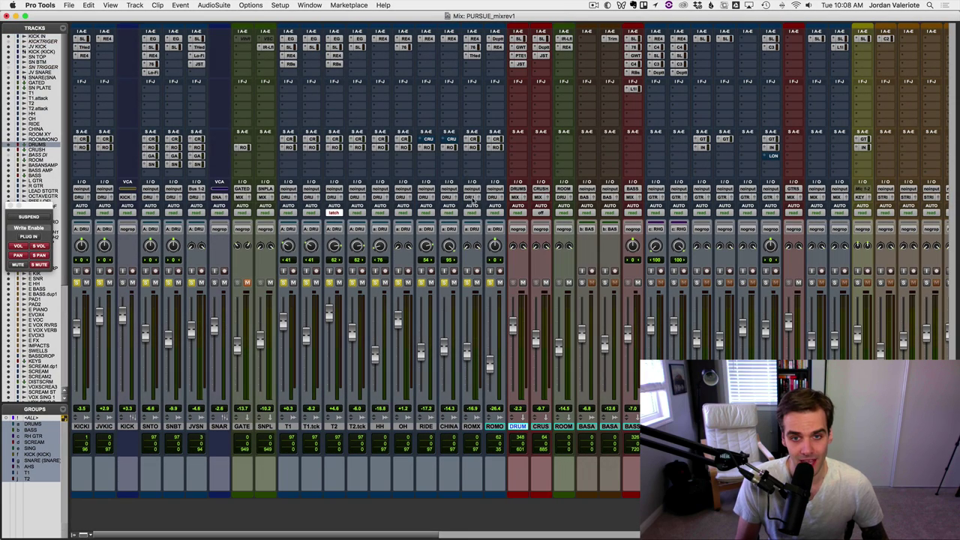
{"action": "left_click", "coordinate": [473, 198]}
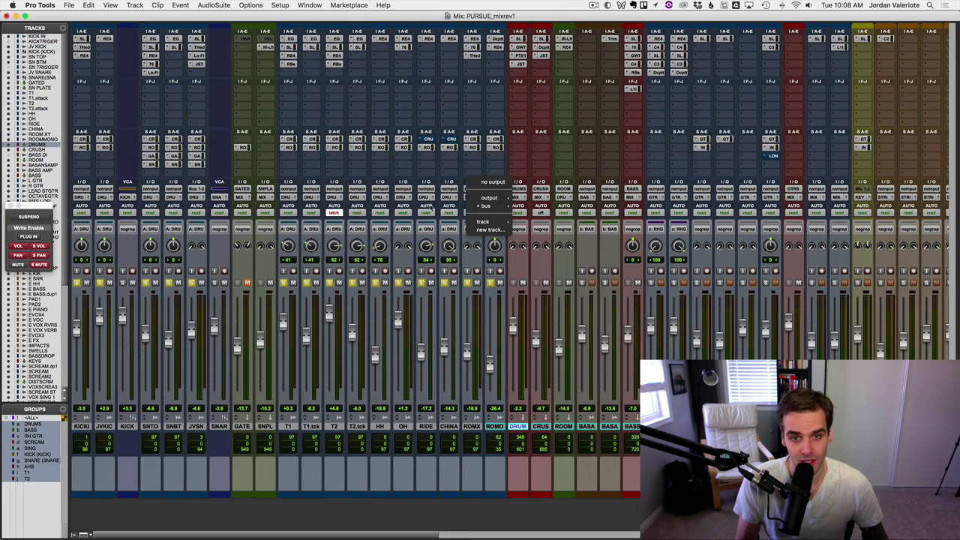
{"action": "left_click", "coordinate": [513, 197]}
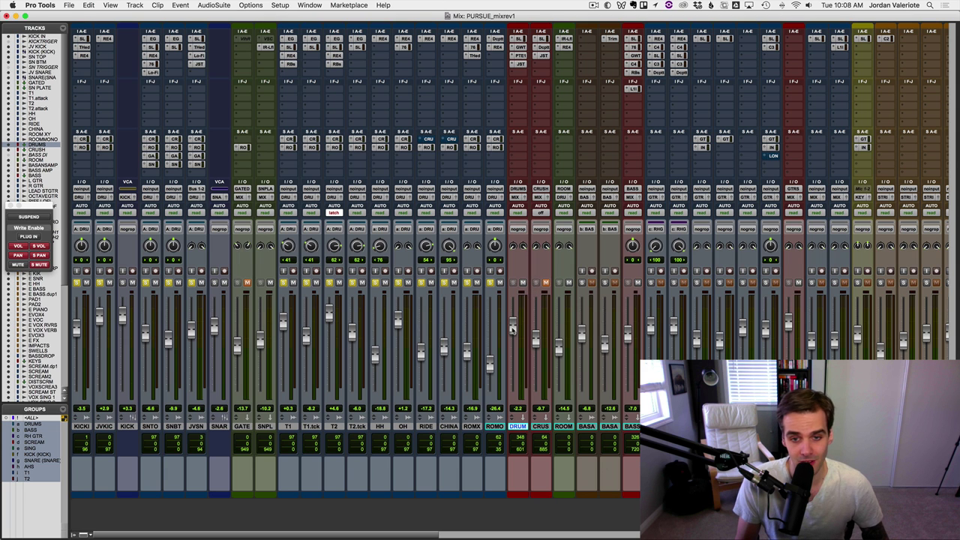
{"action": "key", "text": "space"}
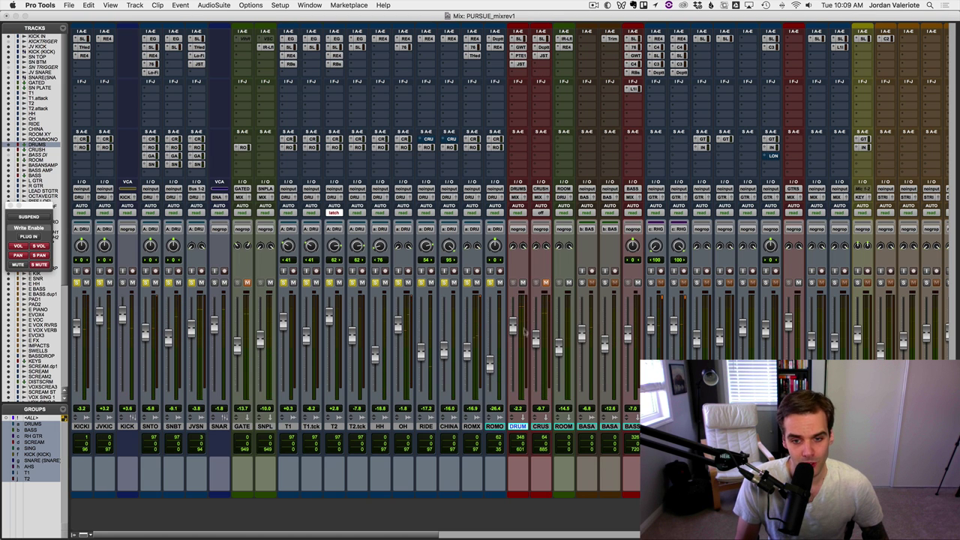
Step: Unmute the CRUSH bus, solo ROMO, and raise the CRUSH fader to about +0.7 dB
{"action": "left_click", "coordinate": [541, 426]}
{"action": "left_click", "coordinate": [518, 427]}
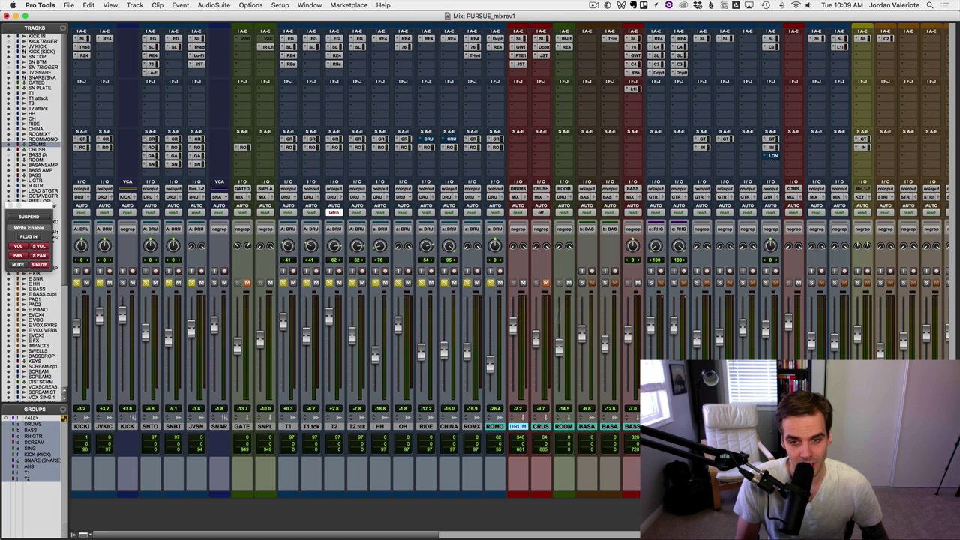
{"action": "left_click", "coordinate": [546, 283]}
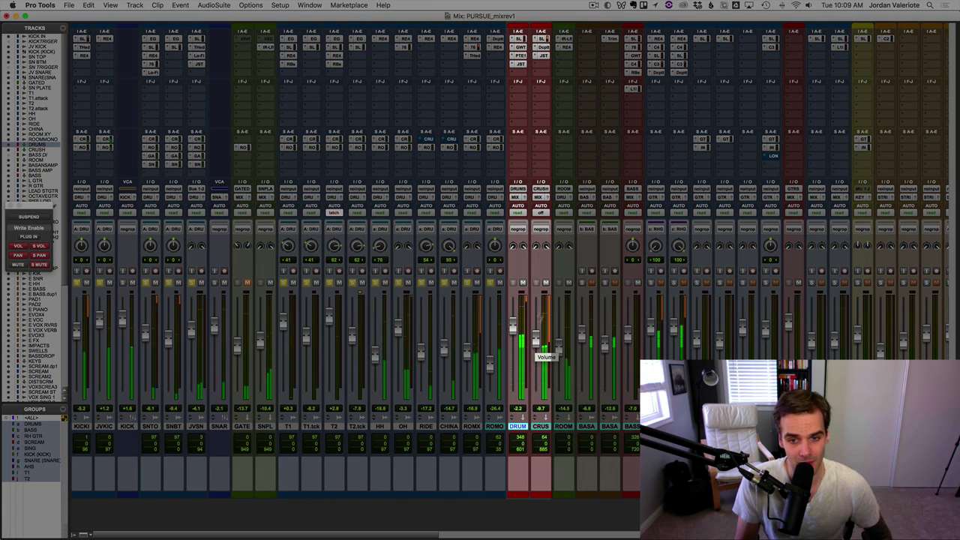
{"action": "left_click_drag", "start_coordinate": [536, 343], "coordinate": [535, 342]}
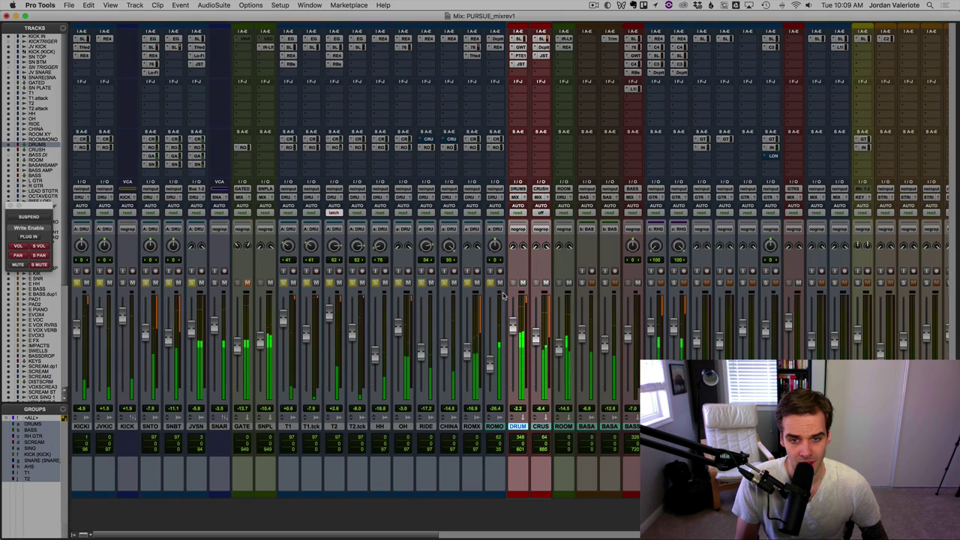
{"action": "left_click", "coordinate": [491, 283]}
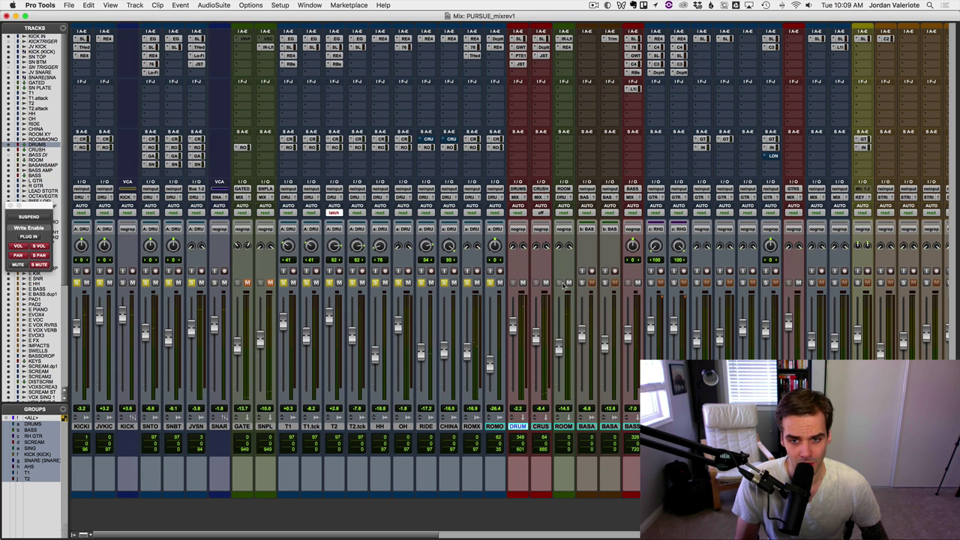
{"action": "left_click_drag", "start_coordinate": [536, 331], "coordinate": [542, 323]}
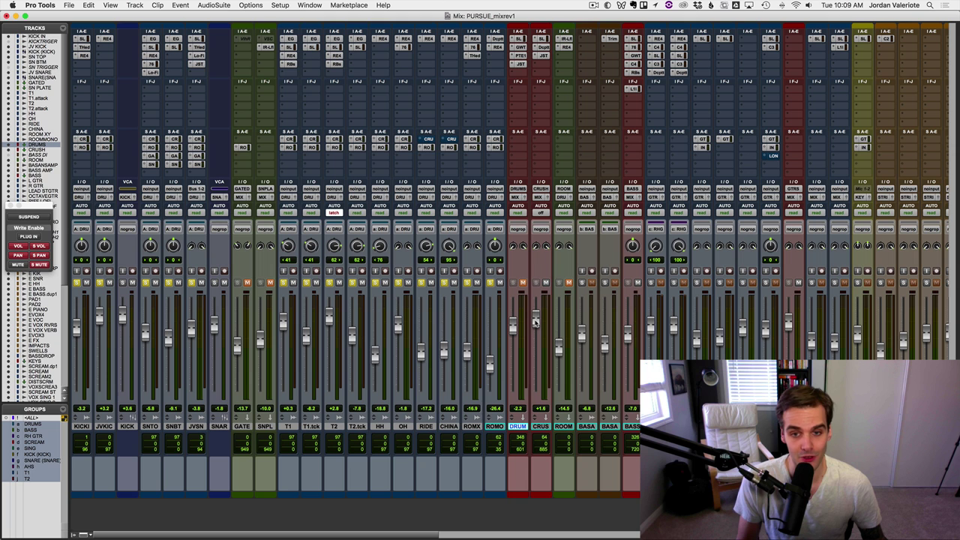
Step: During playback, pull CRUSH to silence and bring it back up to about -7.5 dB
{"action": "key", "text": "space"}
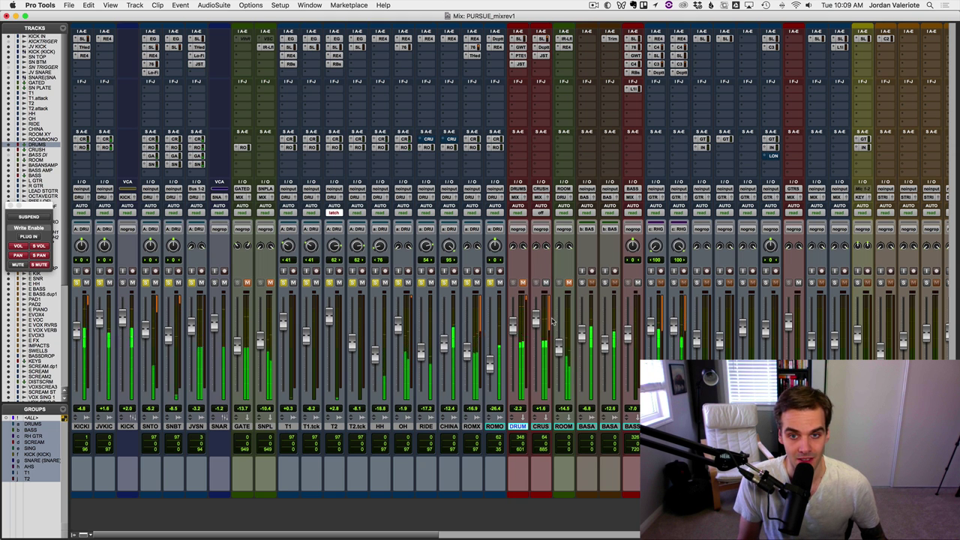
{"action": "key", "text": "space"}
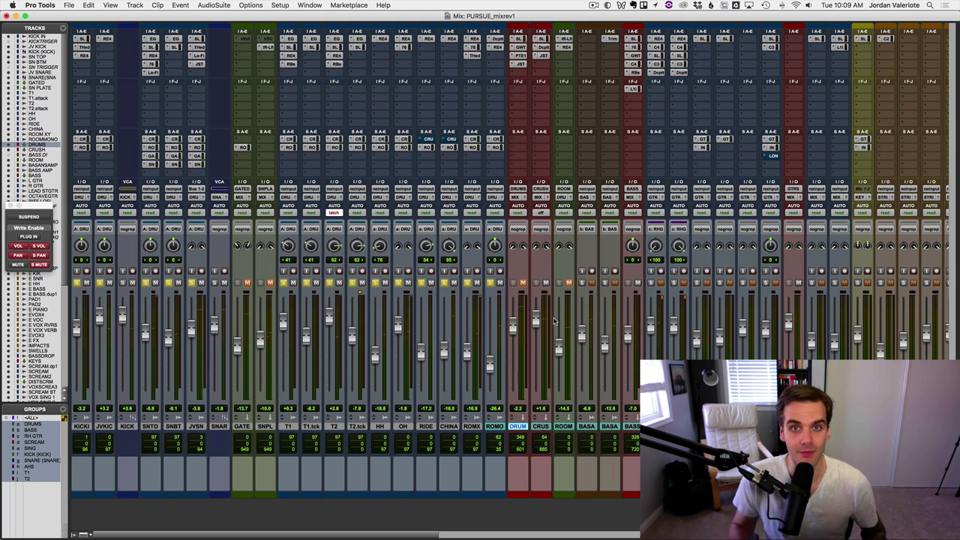
{"action": "left_click_drag", "start_coordinate": [537, 319], "coordinate": [536, 390]}
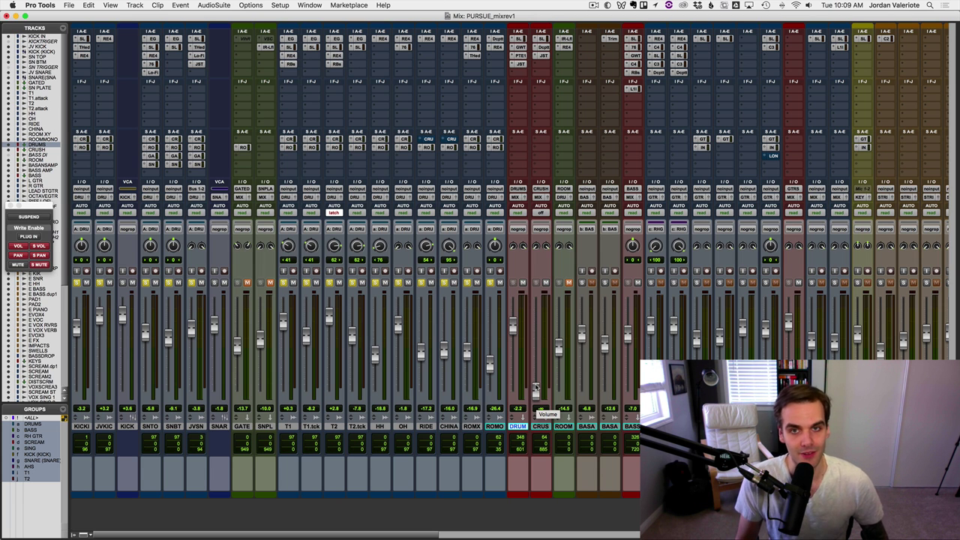
{"action": "key", "text": "space"}
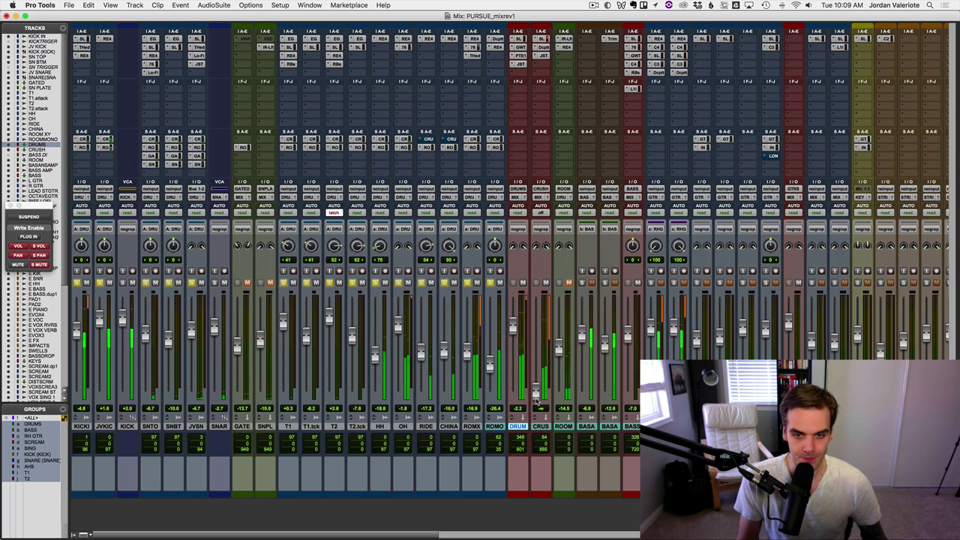
{"action": "left_click_drag", "start_coordinate": [535, 391], "coordinate": [541, 346]}
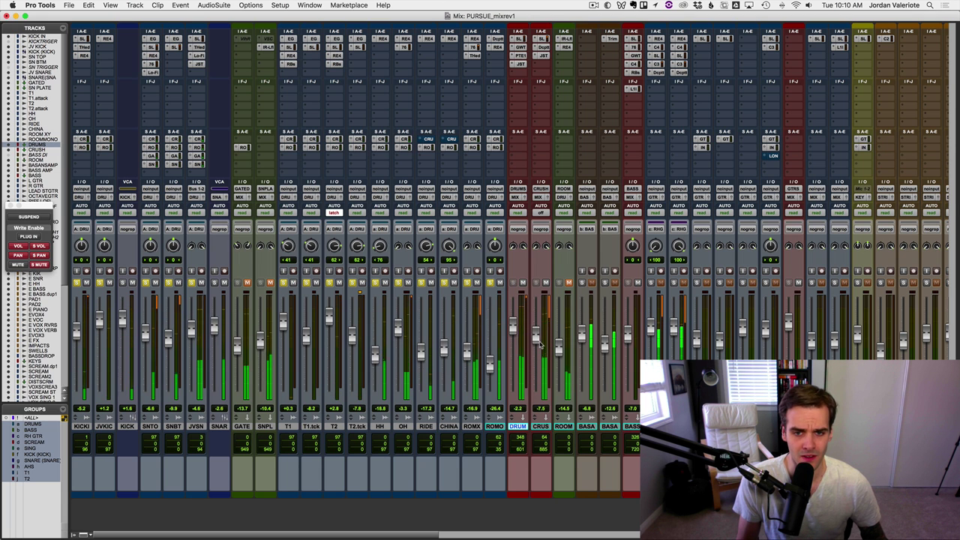
Step: Stop playback, select the KICKI through ROMO tracks, and cancel the CRUSH rename dialog
{"action": "key", "text": "space"}
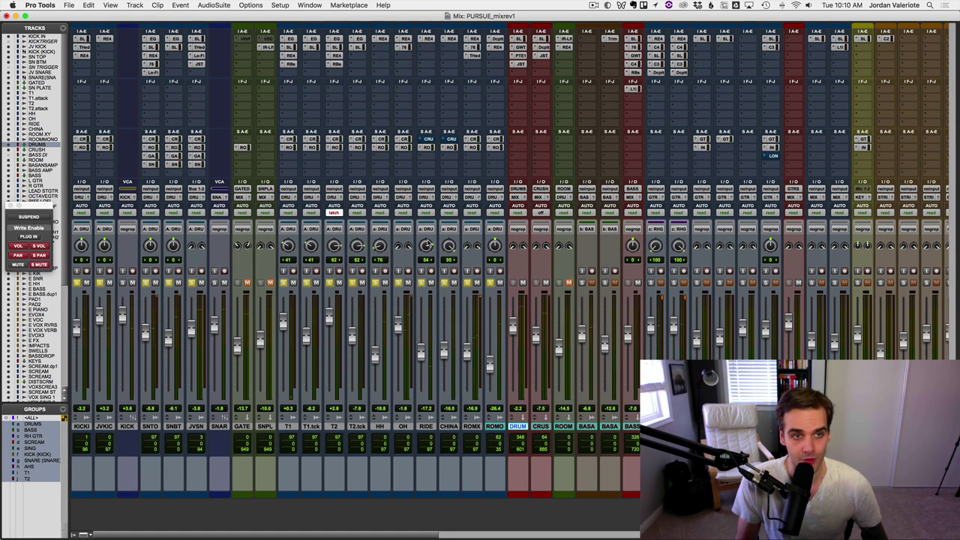
{"action": "left_click", "coordinate": [87, 427]}
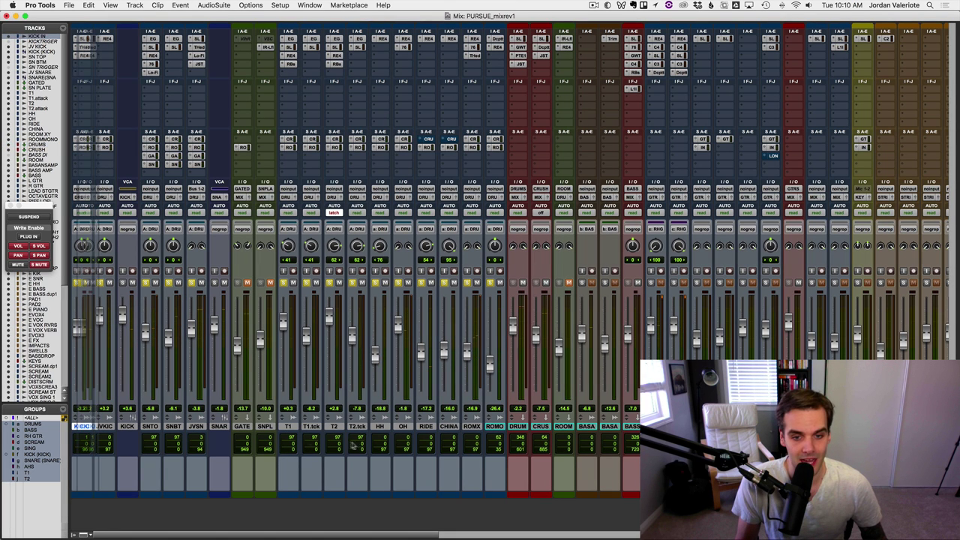
{"action": "left_click", "coordinate": [497, 428], "text": "shift"}
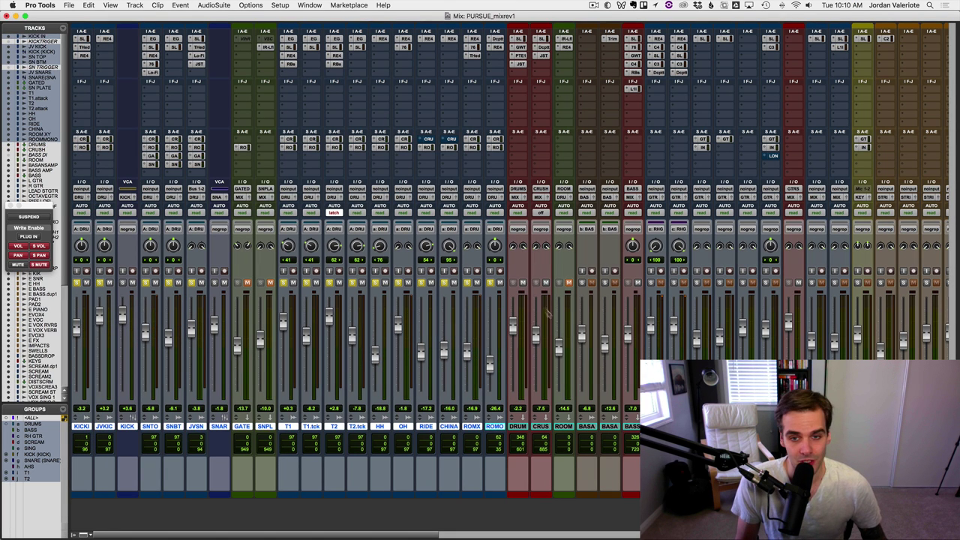
{"action": "double_click", "coordinate": [542, 427]}
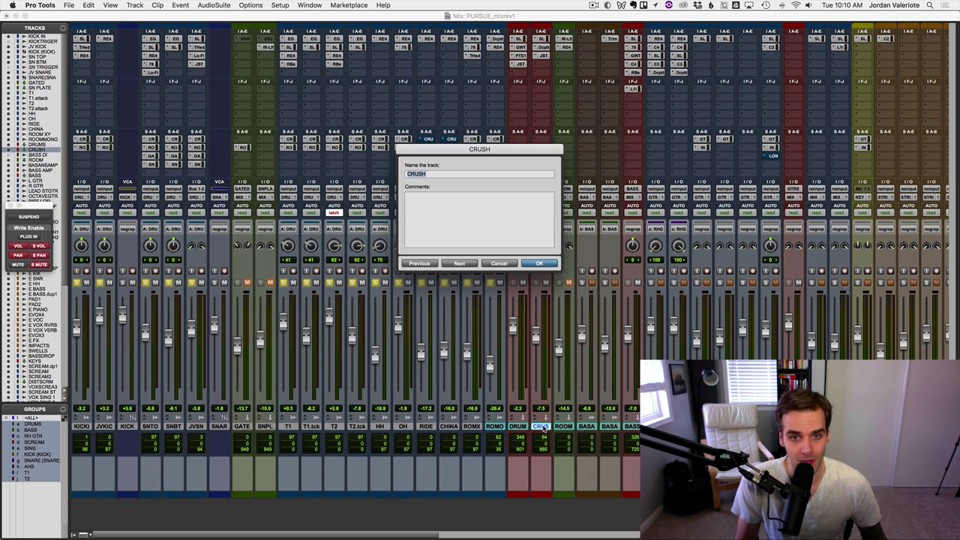
{"action": "key", "text": "Escape"}
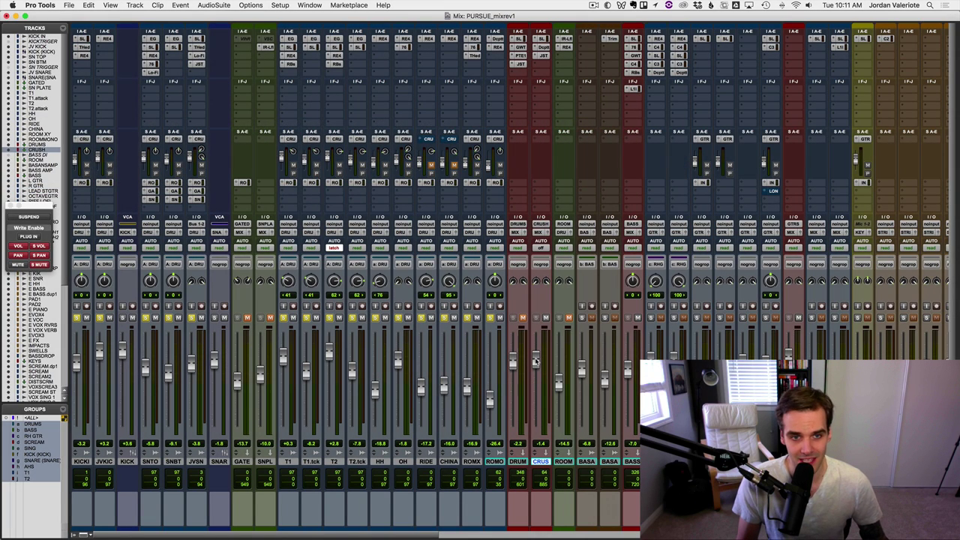
Step: With the song playing, check the CRUSH insert slots and raise its fader from -1.4 to +0.9 dB
{"action": "key", "text": "space"}
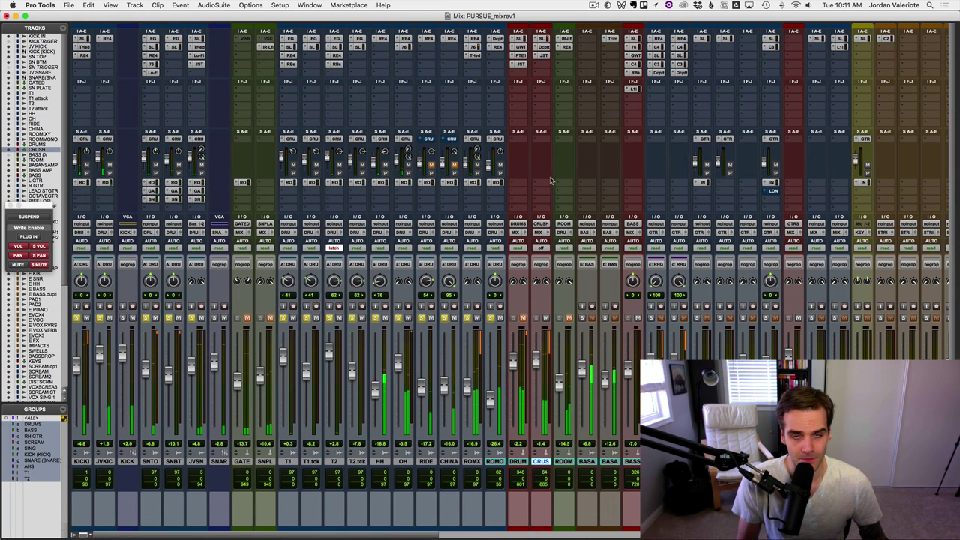
{"action": "left_click", "coordinate": [544, 55]}
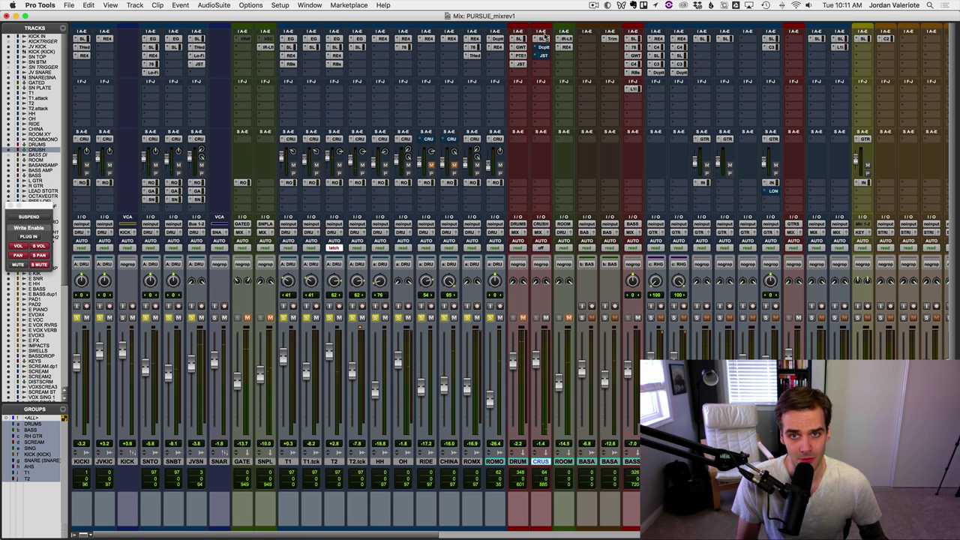
{"action": "left_click", "coordinate": [543, 38]}
{"action": "left_click_drag", "start_coordinate": [537, 362], "coordinate": [537, 353]}
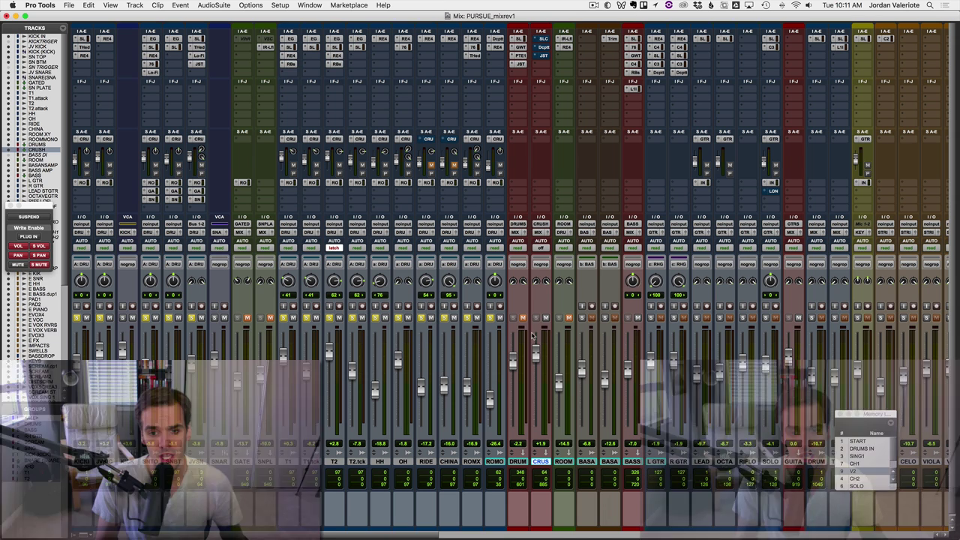
Step: Open the SSL bus compressor on CRUSH and A/B its bypass, leaving it active
{"action": "left_click", "coordinate": [542, 38]}
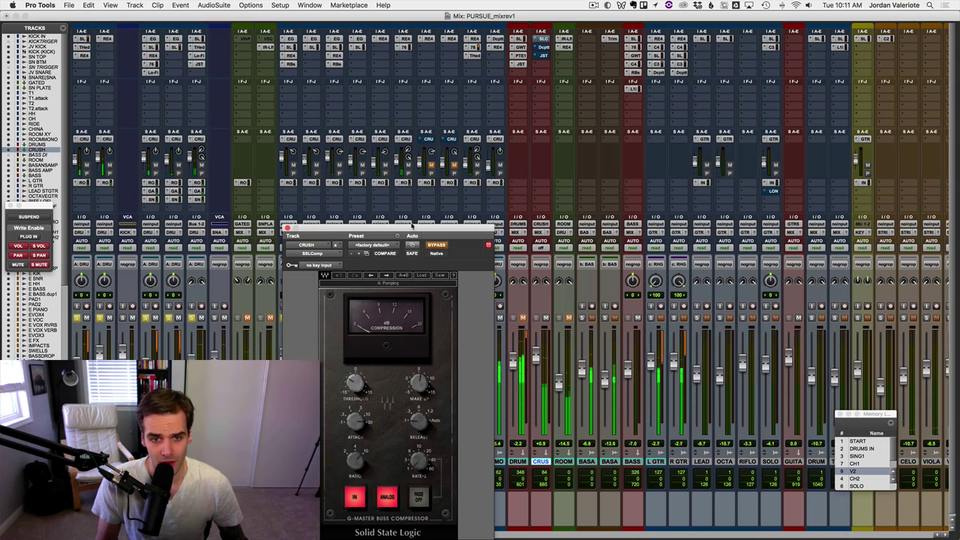
{"action": "left_click_drag", "start_coordinate": [439, 258], "coordinate": [735, 147]}
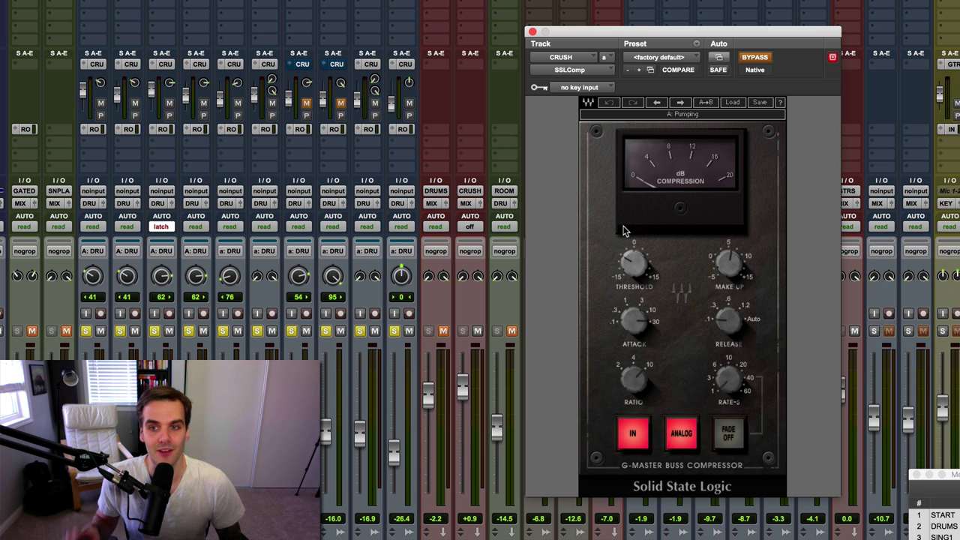
{"action": "mouse_move", "coordinate": [664, 289]}
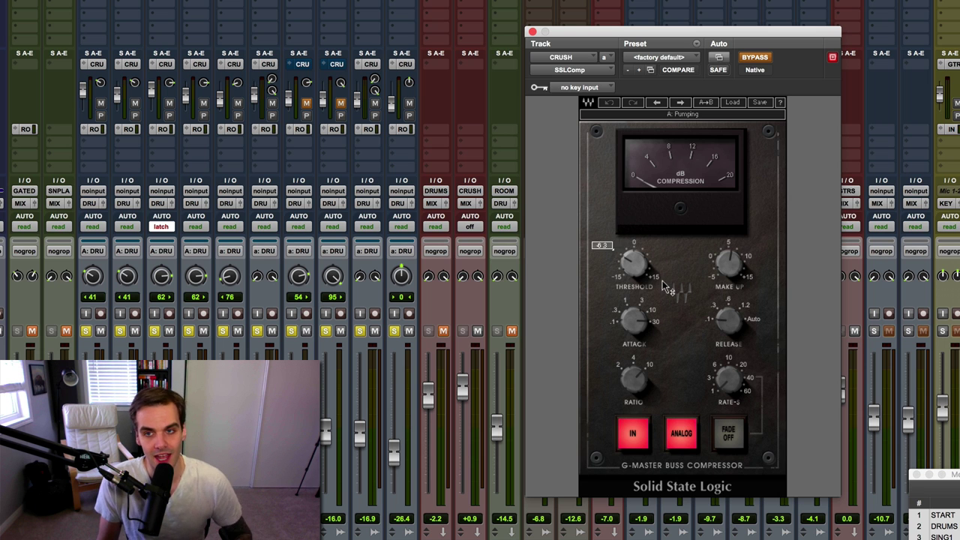
{"action": "left_click", "coordinate": [755, 60]}
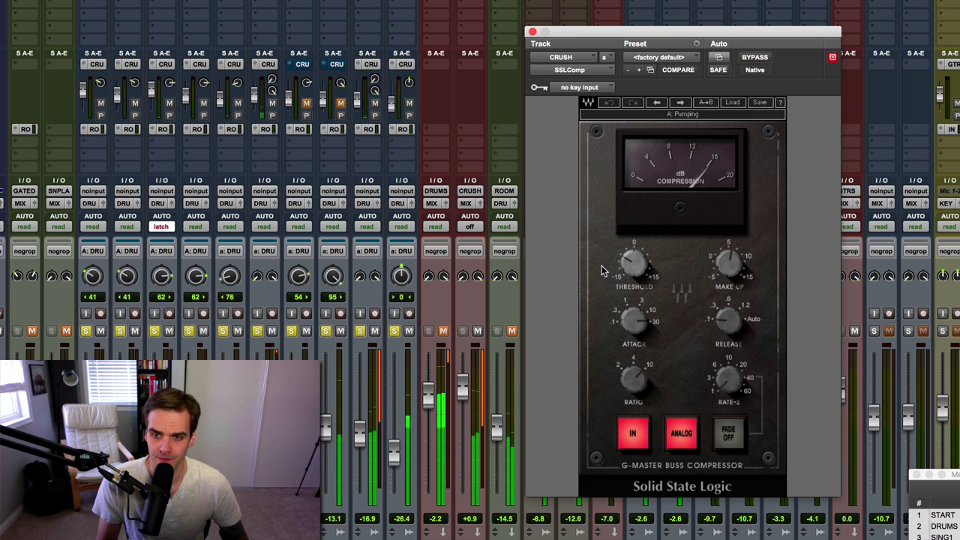
{"action": "left_click", "coordinate": [760, 58]}
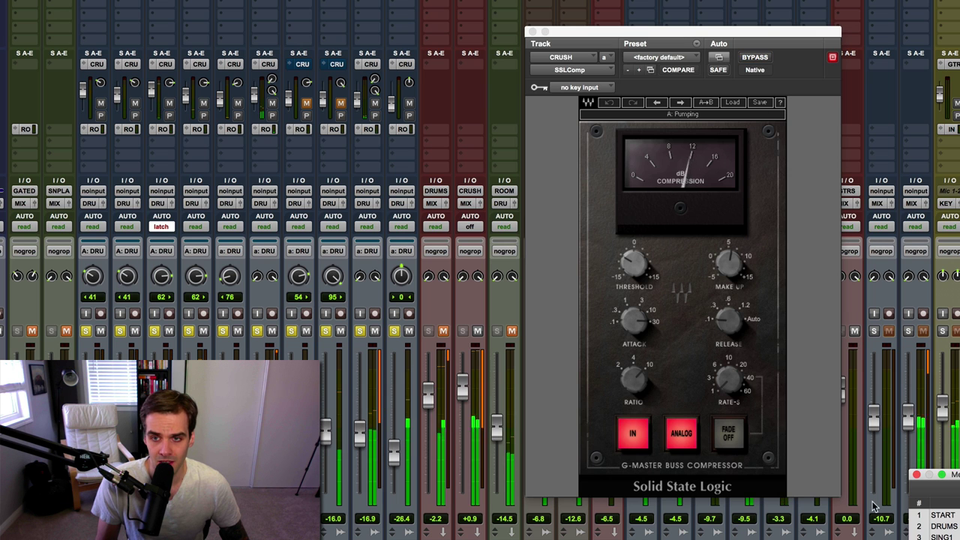
{"action": "left_click", "coordinate": [756, 57]}
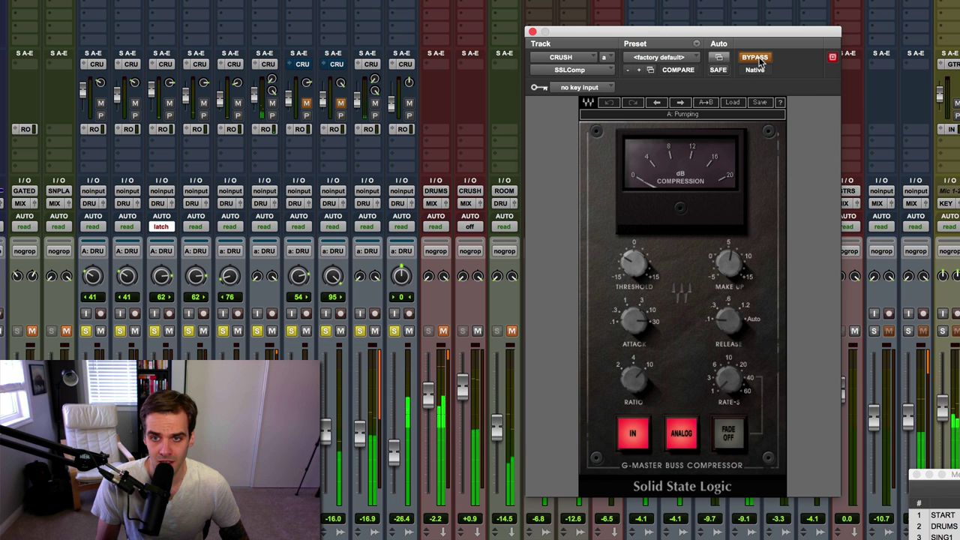
{"action": "left_click", "coordinate": [759, 60]}
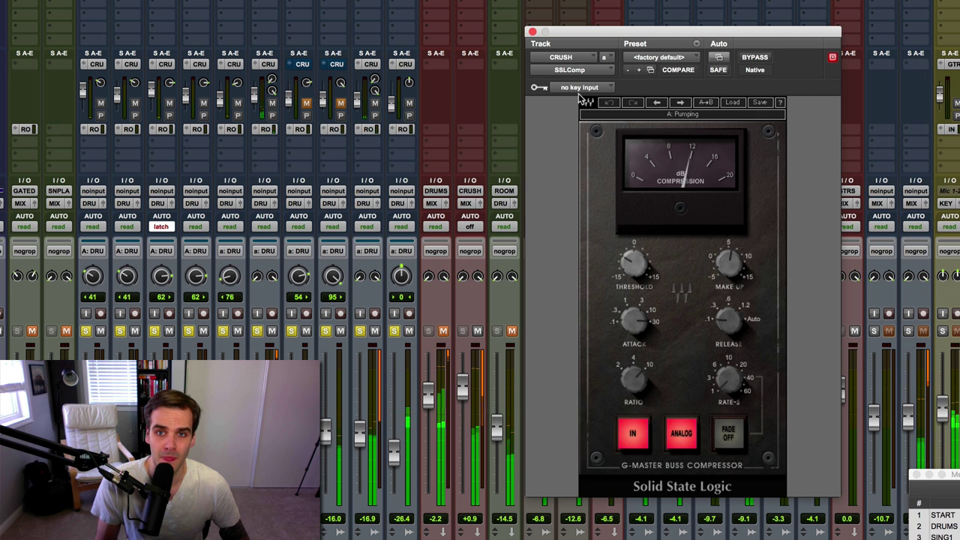
Step: Set the SSL compressor threshold to about -8.6 and switch the plug-in view to Decapitator
{"action": "mouse_move", "coordinate": [638, 272]}
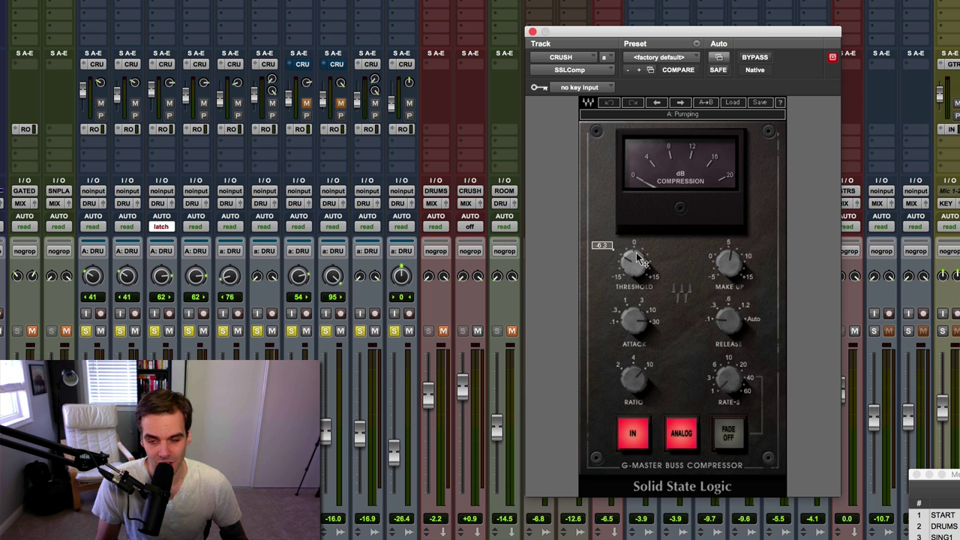
{"action": "left_click_drag", "start_coordinate": [639, 259], "coordinate": [636, 264]}
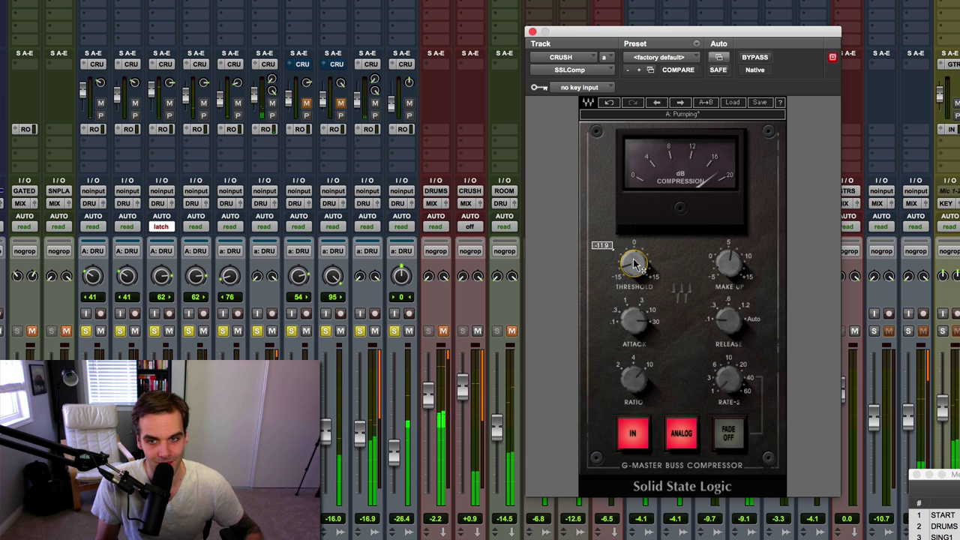
{"action": "left_click_drag", "start_coordinate": [632, 268], "coordinate": [632, 245]}
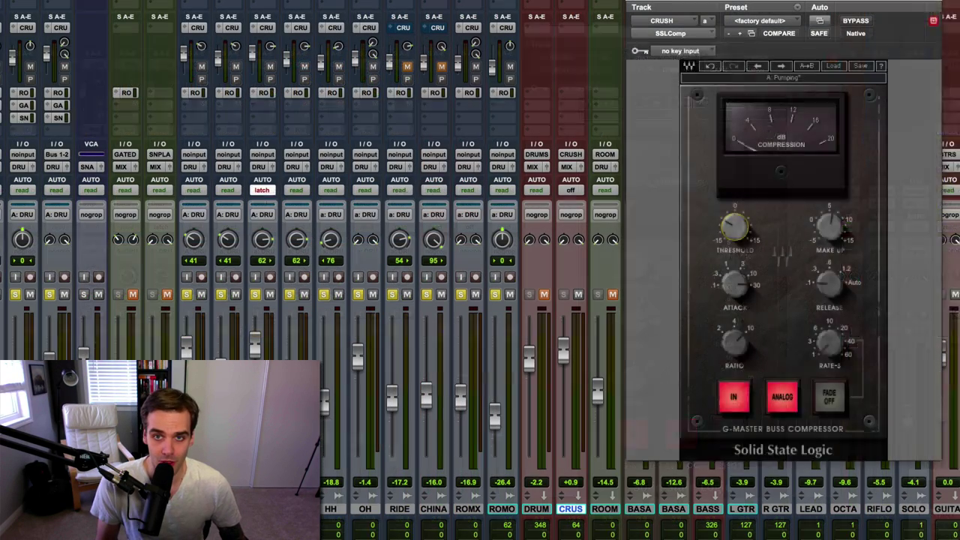
{"action": "left_click", "coordinate": [604, 57]}
Step: Reposition the Decapitator window and A/B its bypass several times, ending with it active
{"action": "left_click_drag", "start_coordinate": [741, 7], "coordinate": [453, 83]}
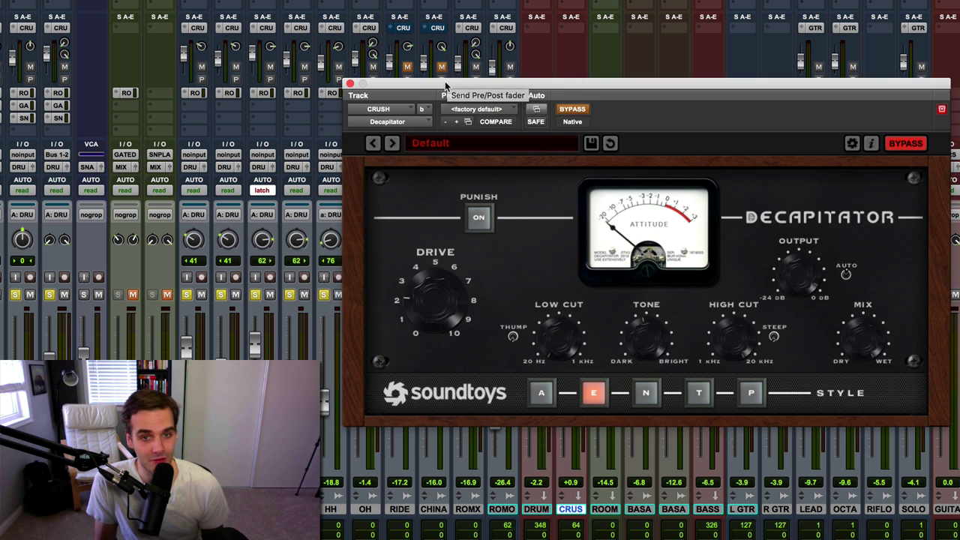
{"action": "left_click_drag", "start_coordinate": [445, 81], "coordinate": [426, 79]}
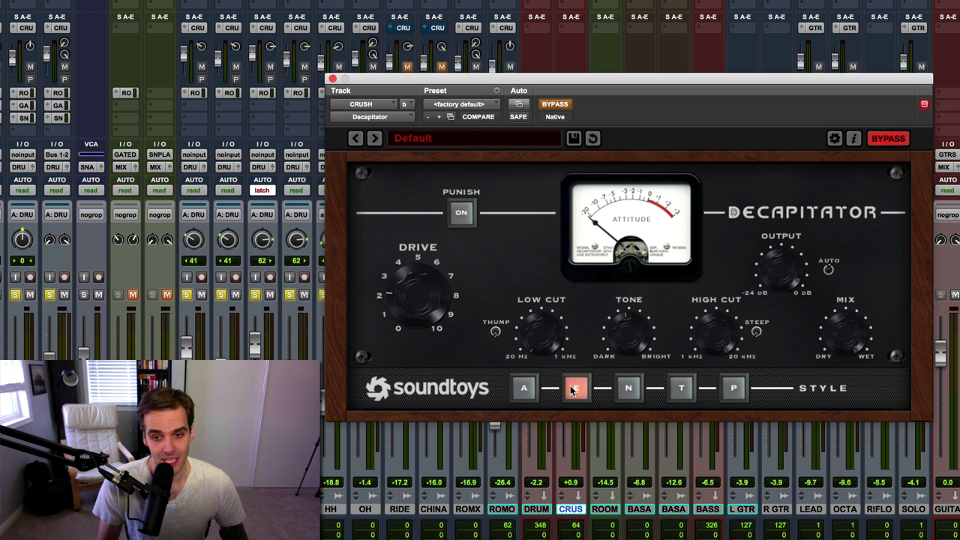
{"action": "left_click", "coordinate": [556, 104]}
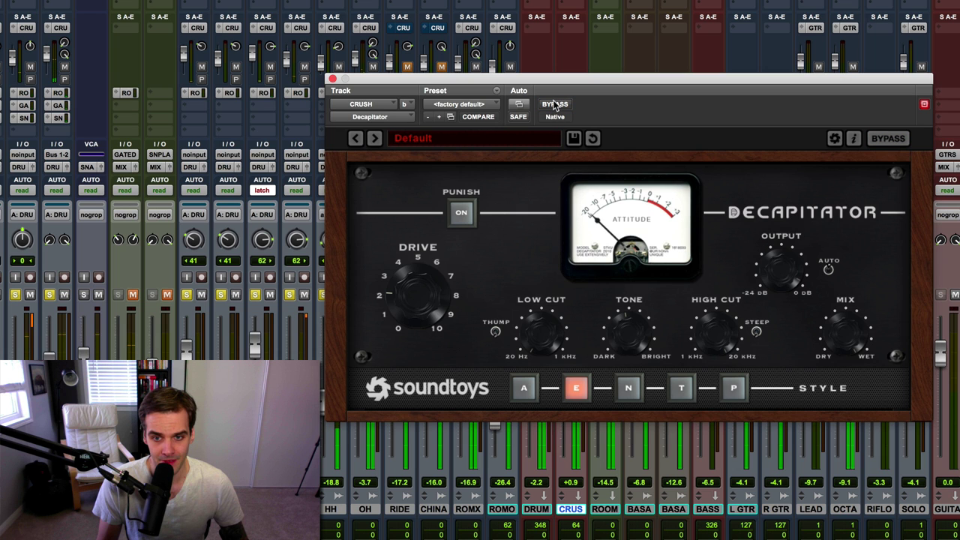
{"action": "left_click", "coordinate": [555, 104]}
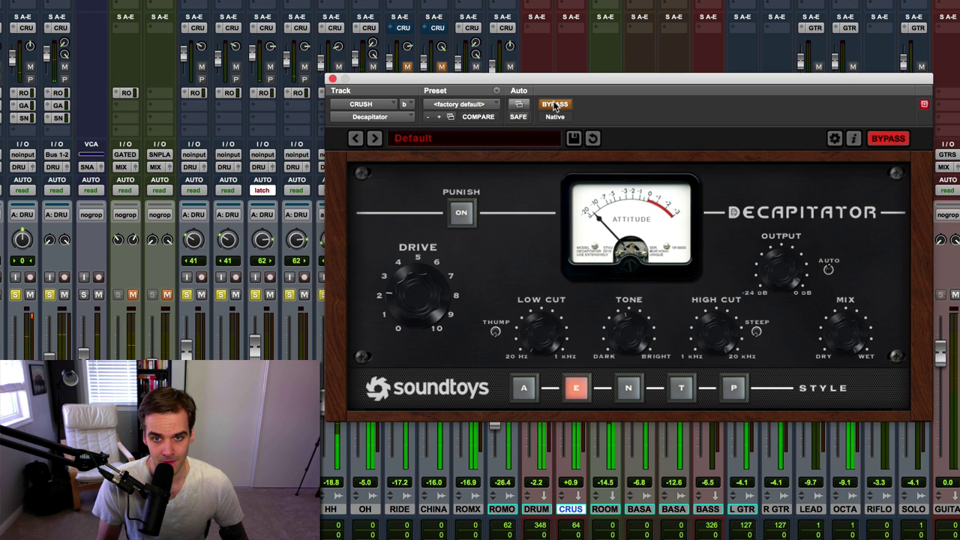
{"action": "left_click", "coordinate": [555, 104]}
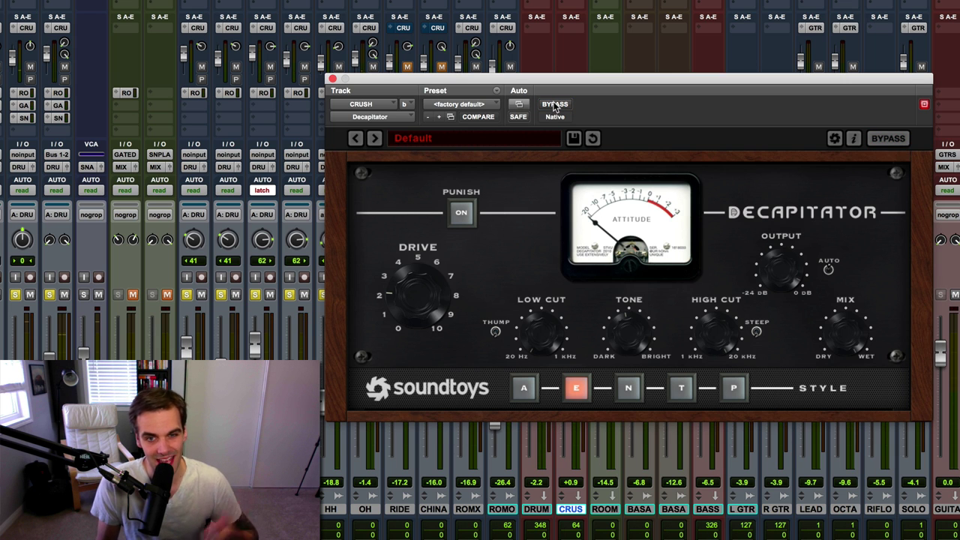
{"action": "left_click", "coordinate": [555, 105]}
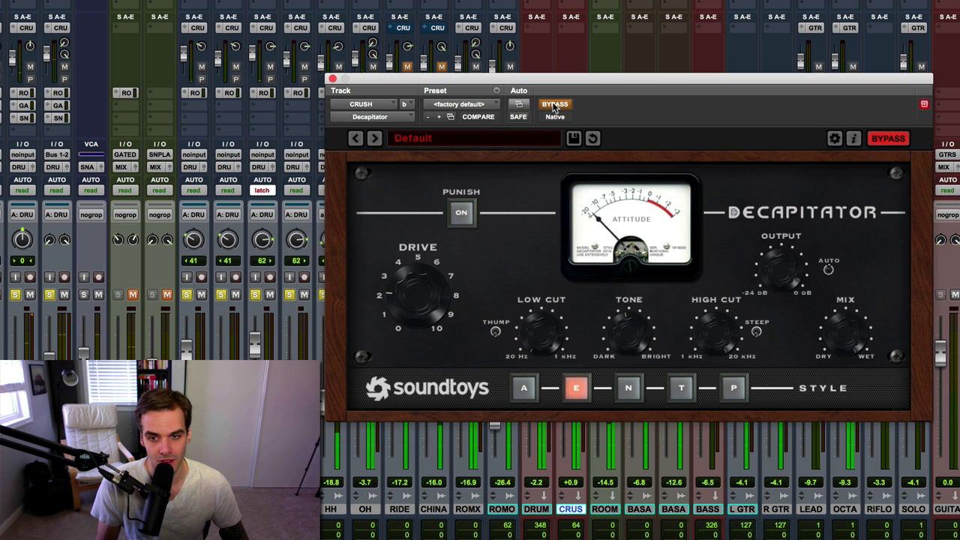
{"action": "left_click", "coordinate": [553, 106]}
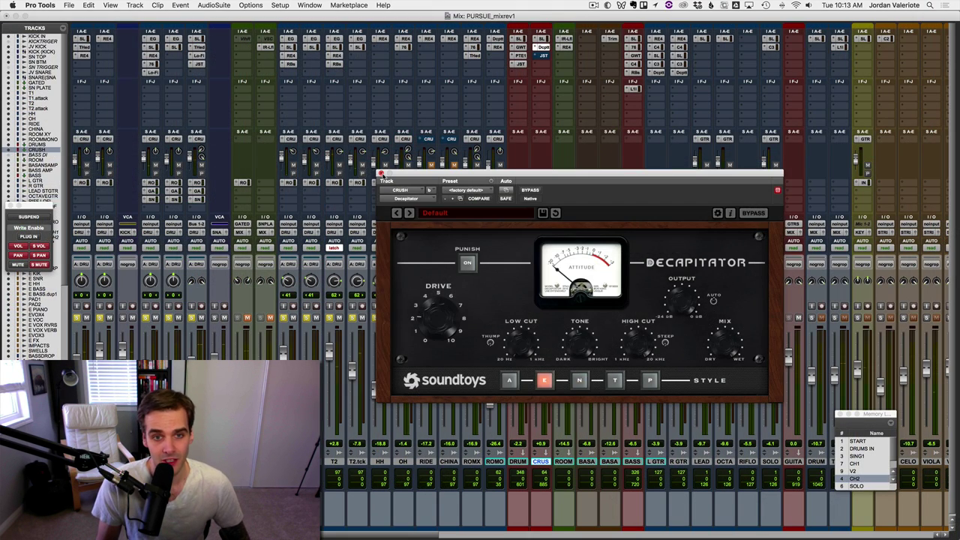
Step: Open JST Clip on CRUSH, un-bypass it during playback, select DRUMS with CRUSH, then close it
{"action": "left_click", "coordinate": [381, 173]}
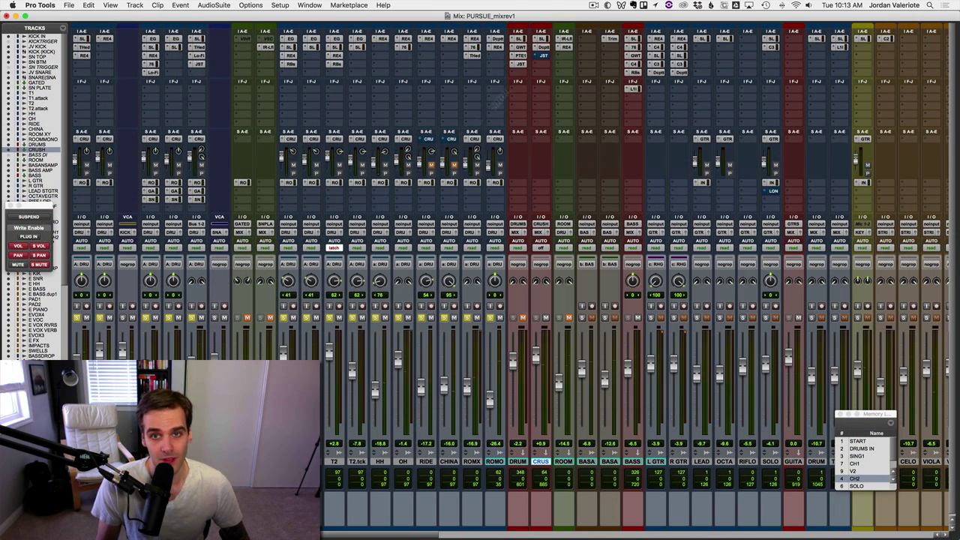
{"action": "left_click", "coordinate": [542, 56]}
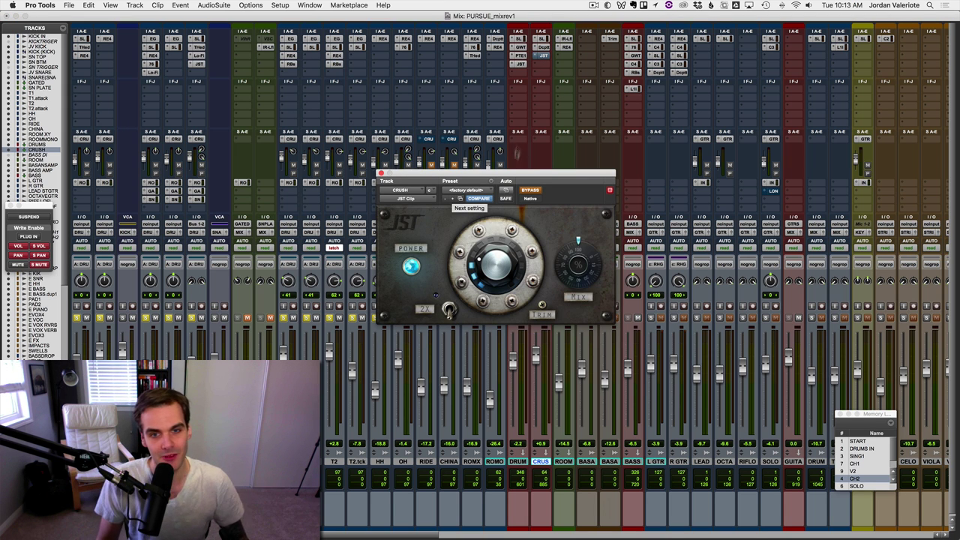
{"action": "left_click_drag", "start_coordinate": [516, 174], "coordinate": [764, 98]}
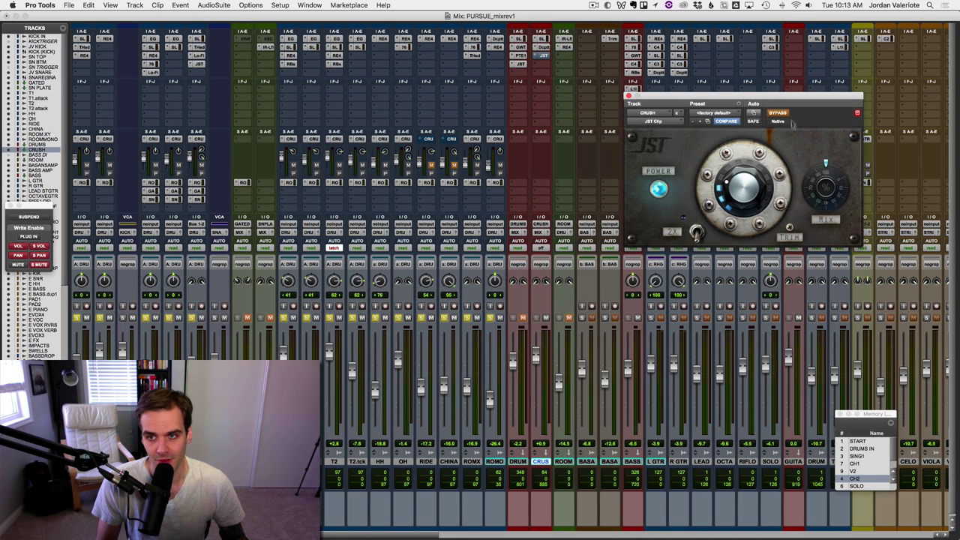
{"action": "key", "text": "space"}
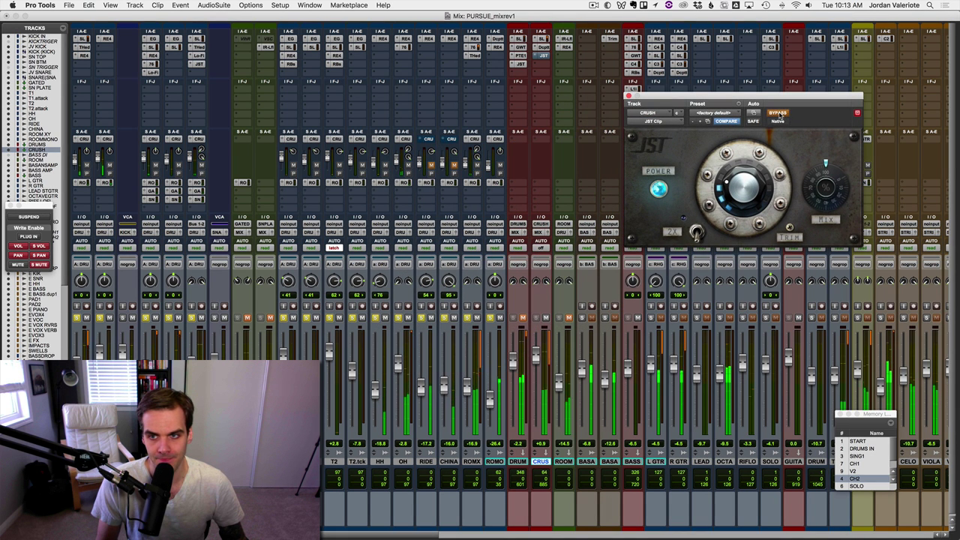
{"action": "left_click", "coordinate": [778, 113]}
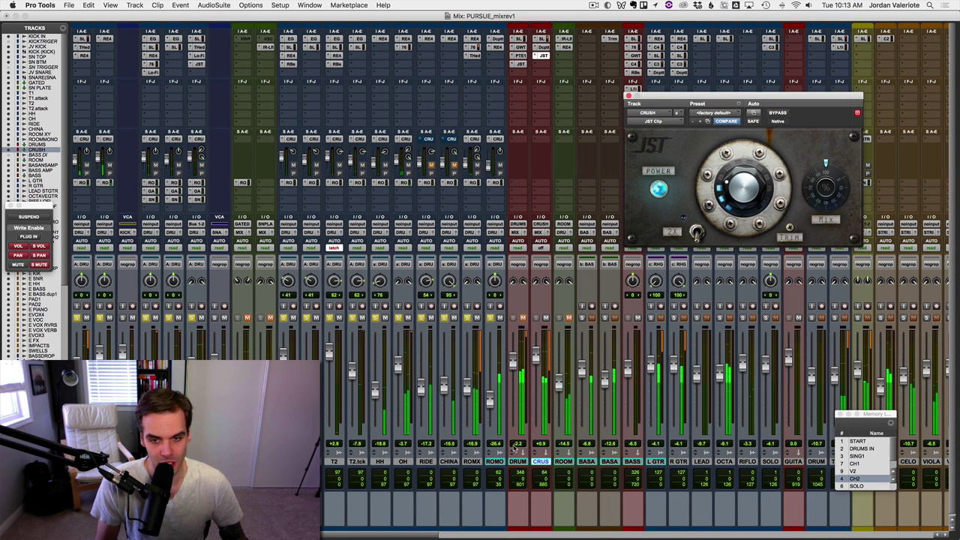
{"action": "left_click", "coordinate": [548, 352]}
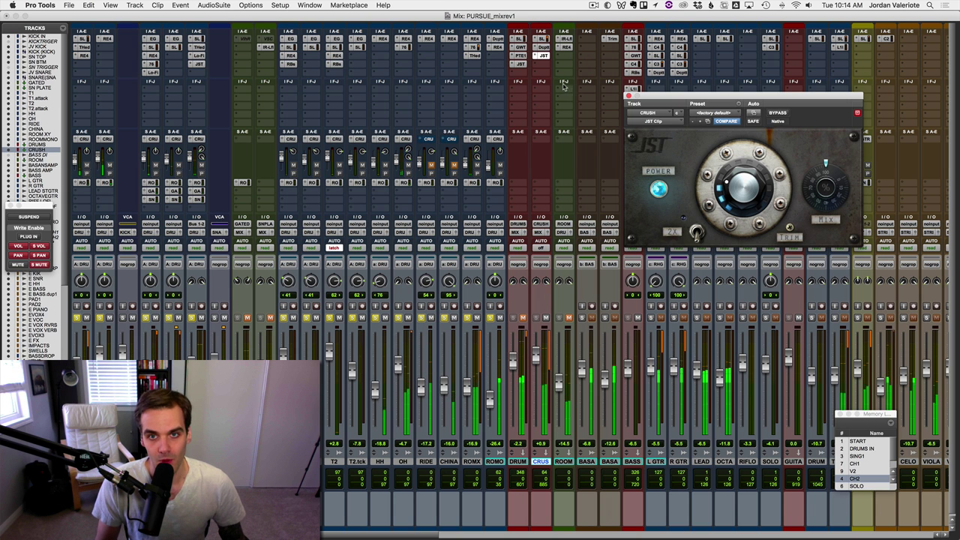
{"action": "left_click", "coordinate": [628, 96]}
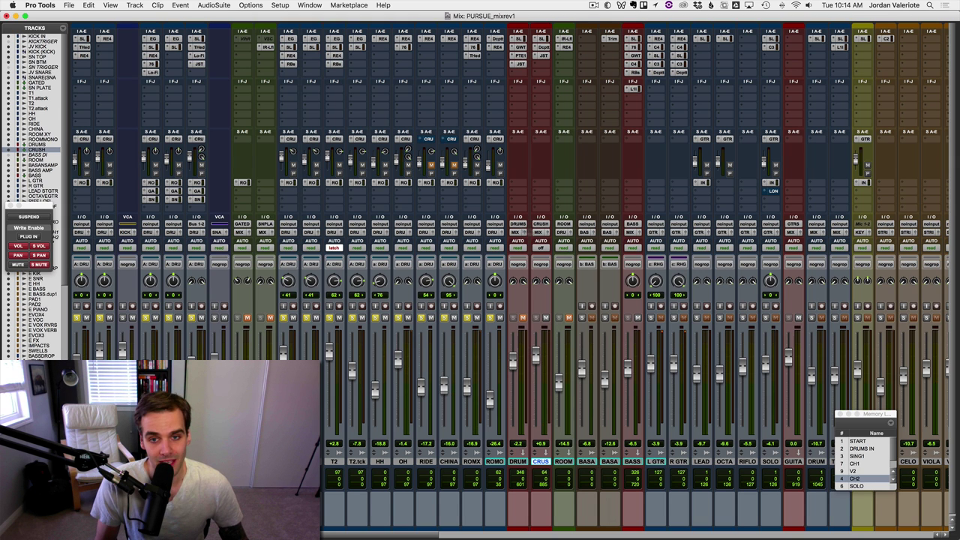
Step: Route the CRUSH input from bus DRUMS (Stereo) and trim its fader to +0.2 dB during playback
{"action": "left_click", "coordinate": [543, 225]}
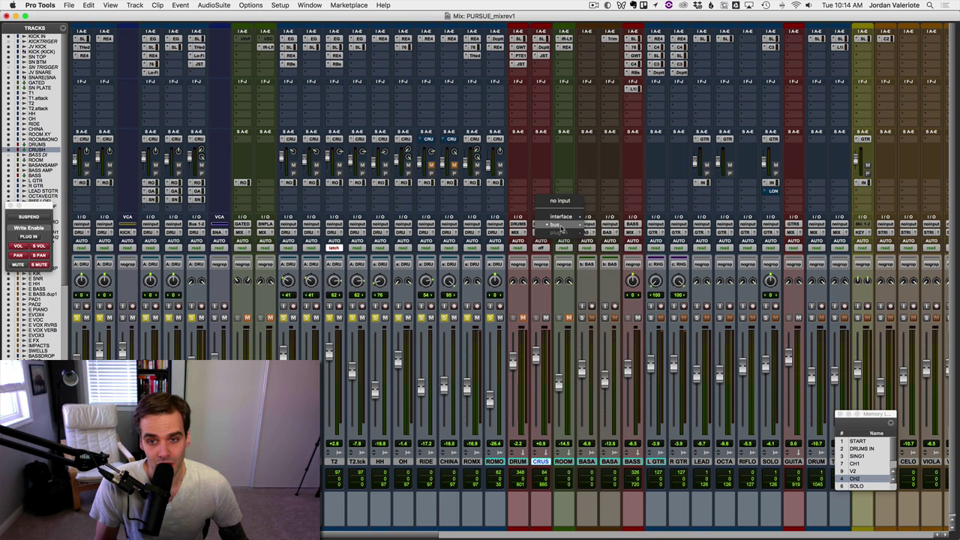
{"action": "mouse_move", "coordinate": [564, 227]}
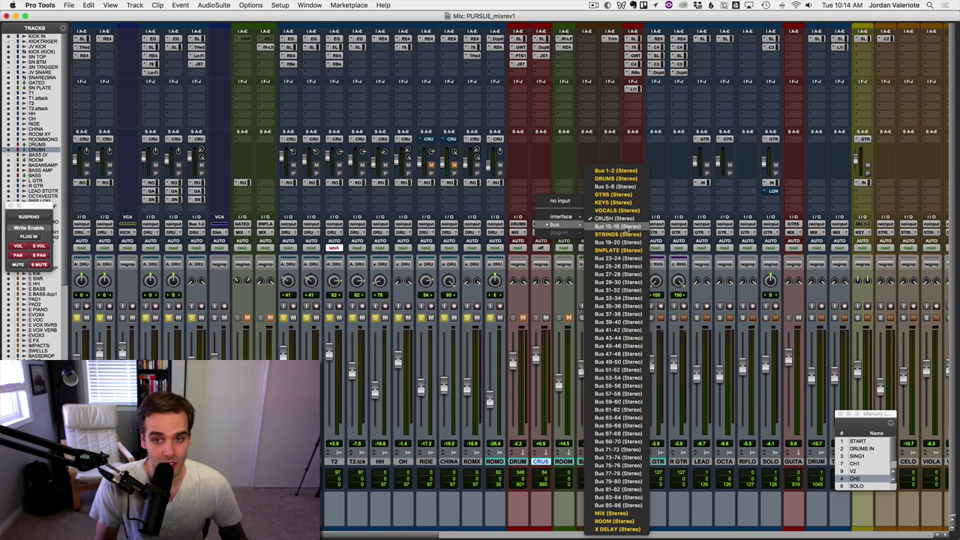
{"action": "left_click", "coordinate": [603, 181]}
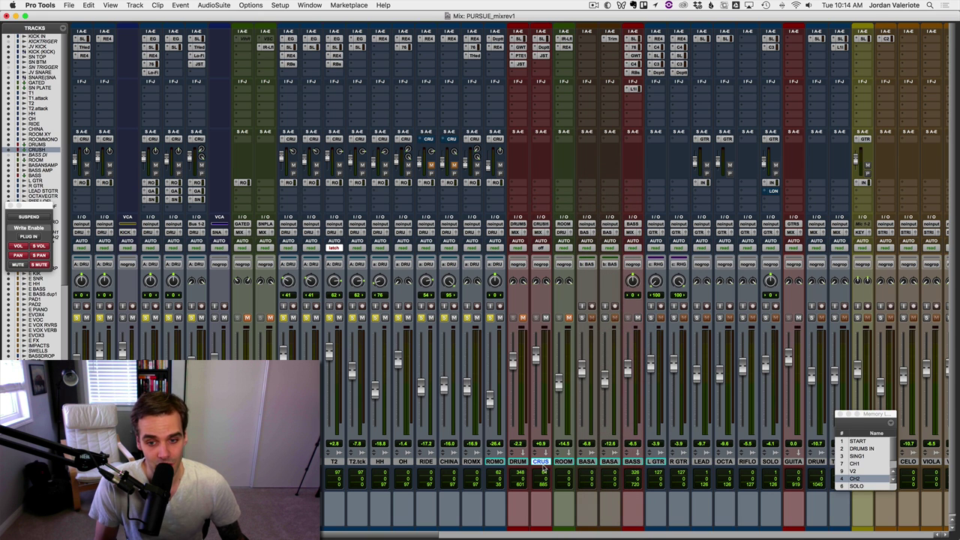
{"action": "key", "text": "space"}
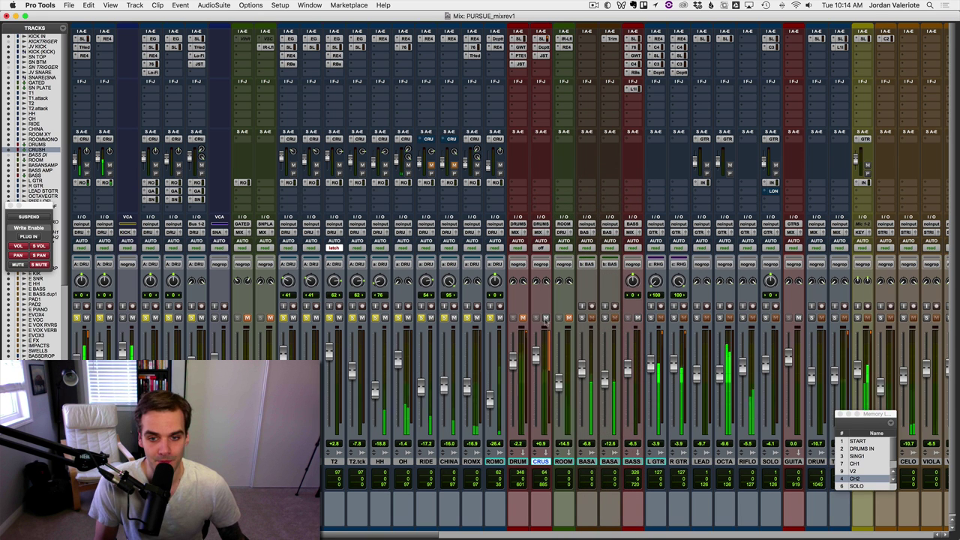
{"action": "left_click_drag", "start_coordinate": [536, 355], "coordinate": [536, 359]}
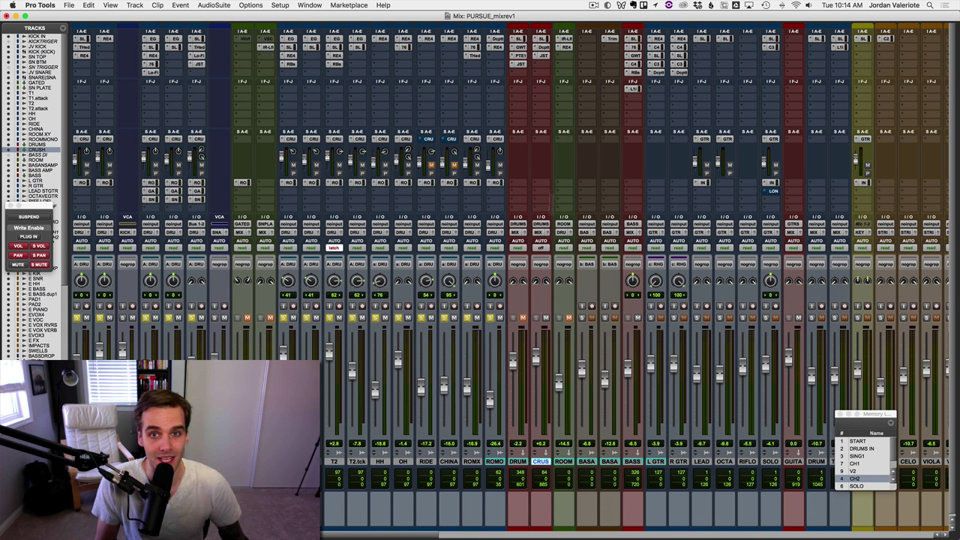
Step: Open the SSL compressor on CRUSH and inspect its input list and Send A output settings
{"action": "left_click", "coordinate": [546, 40]}
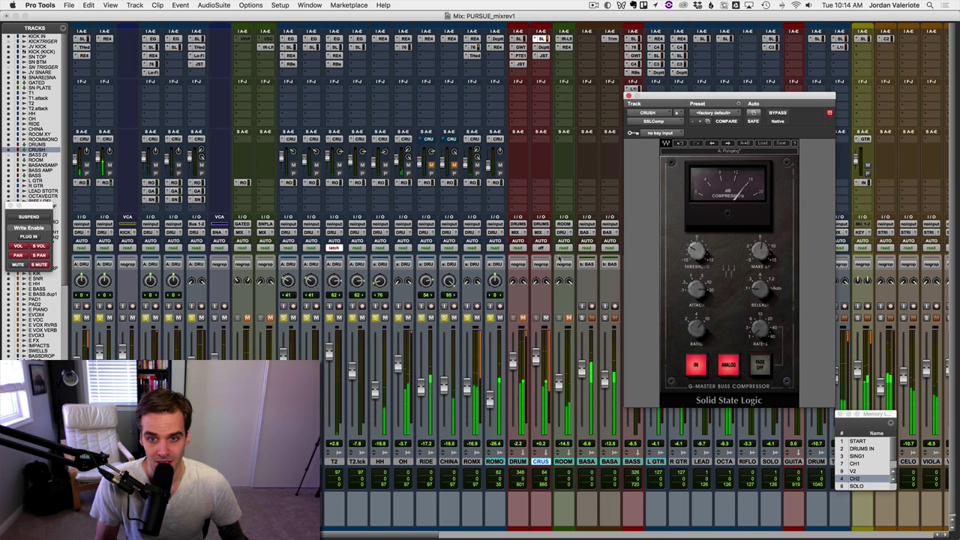
{"action": "left_click", "coordinate": [545, 225]}
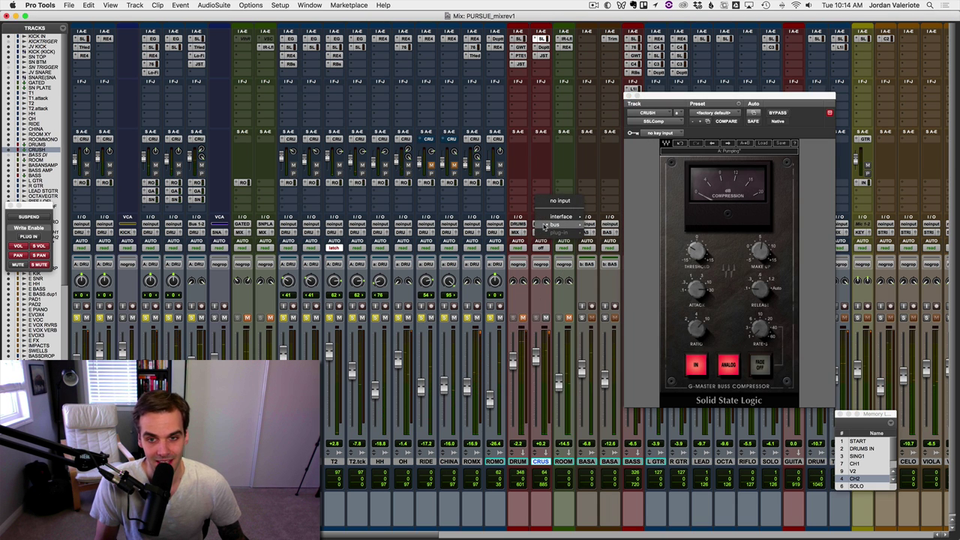
{"action": "mouse_move", "coordinate": [571, 224]}
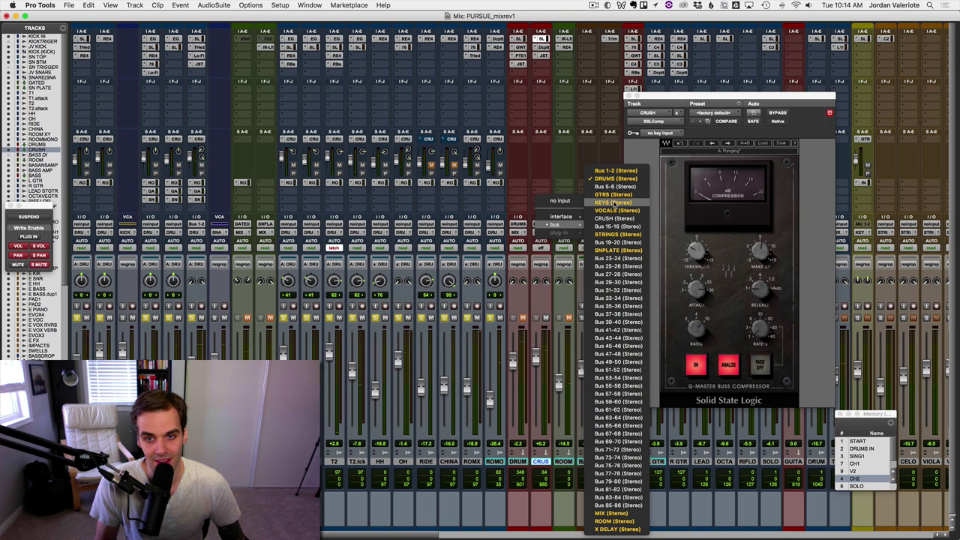
{"action": "left_click", "coordinate": [530, 225]}
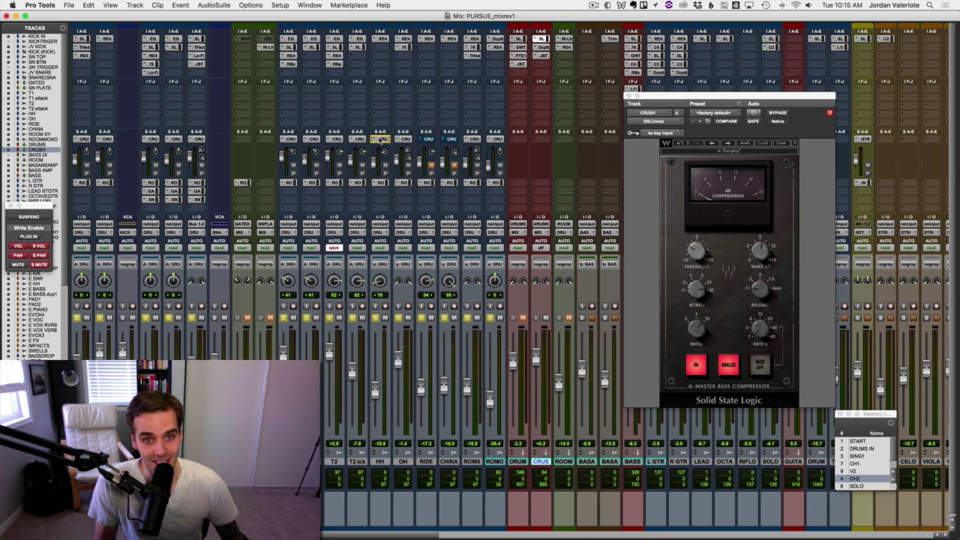
{"action": "left_click", "coordinate": [382, 141]}
{"action": "left_click", "coordinate": [382, 140]}
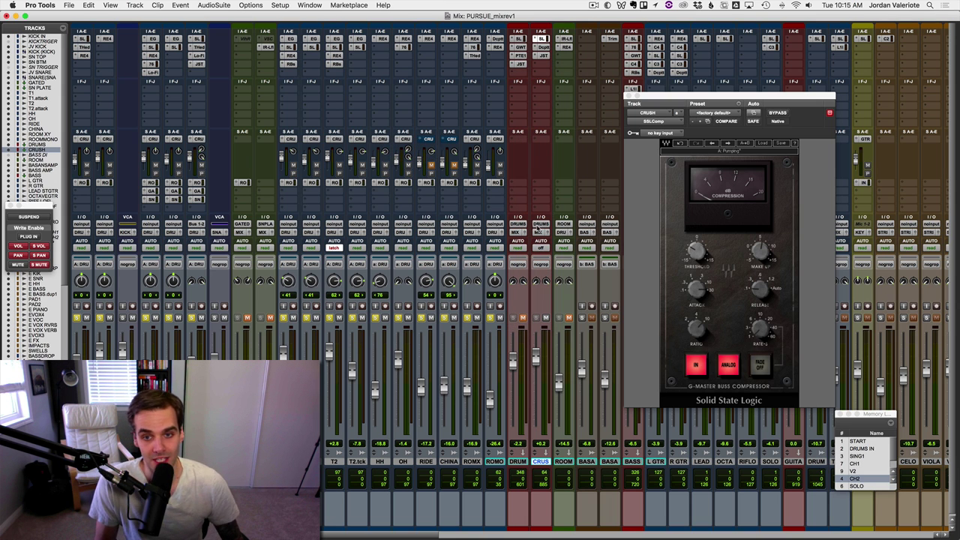
Step: Set the CRUSH track's input back to the CRUSH bus
{"action": "left_click", "coordinate": [542, 224]}
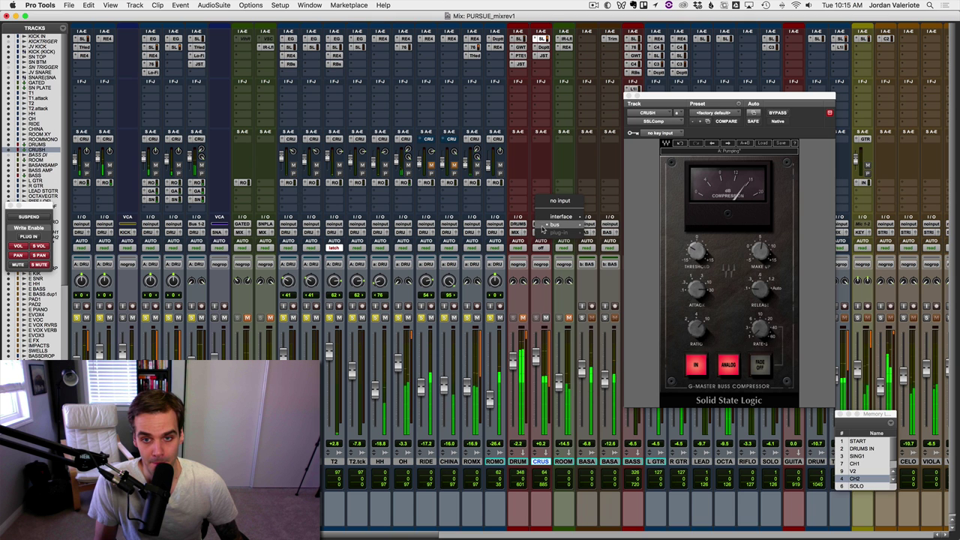
{"action": "mouse_move", "coordinate": [543, 226]}
{"action": "left_click", "coordinate": [606, 223]}
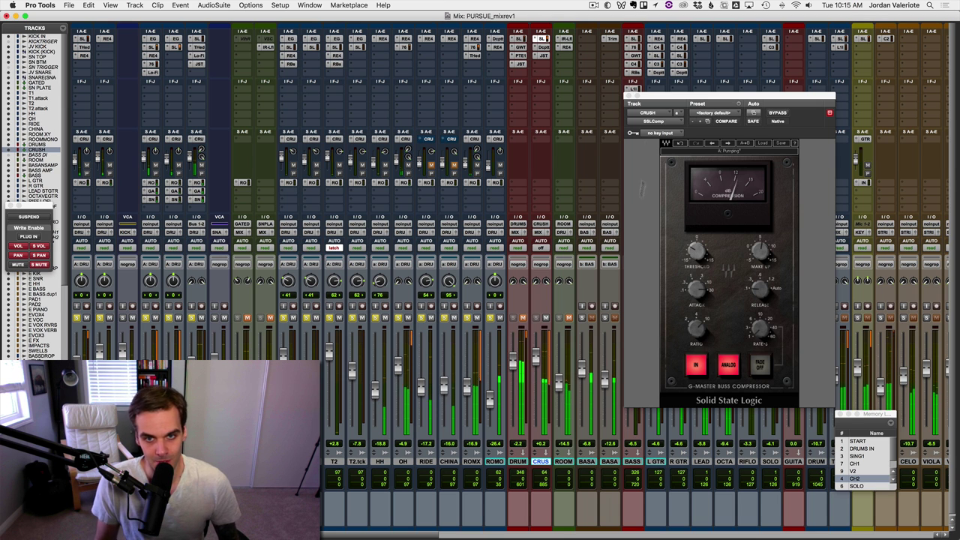
Step: Close the compressor, bring CRUSH up from silence to -7.0 dB with DRUM selected, and A/B its mute
{"action": "left_click", "coordinate": [629, 96]}
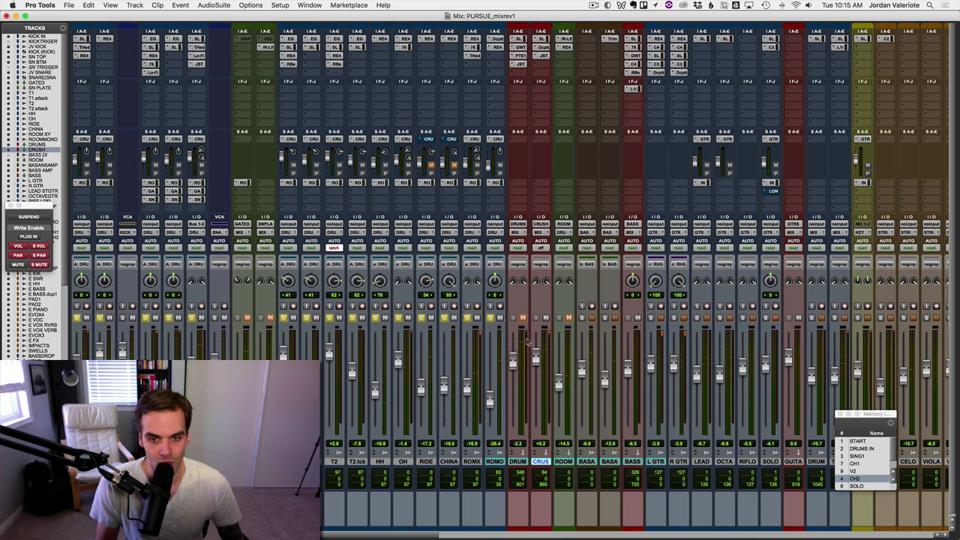
{"action": "left_click_drag", "start_coordinate": [536, 360], "coordinate": [536, 427]}
{"action": "left_click", "coordinate": [517, 461], "text": "shift"}
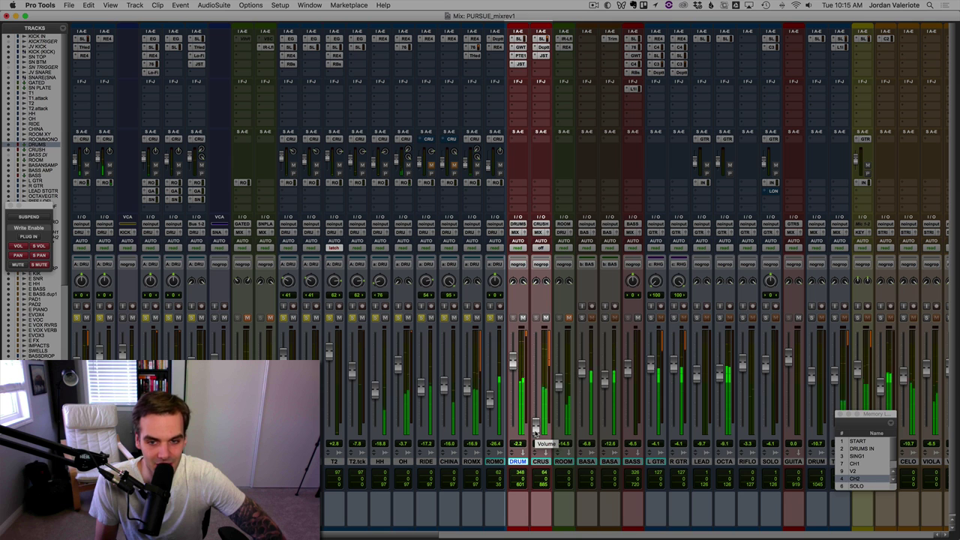
{"action": "left_click_drag", "start_coordinate": [536, 430], "coordinate": [535, 373]}
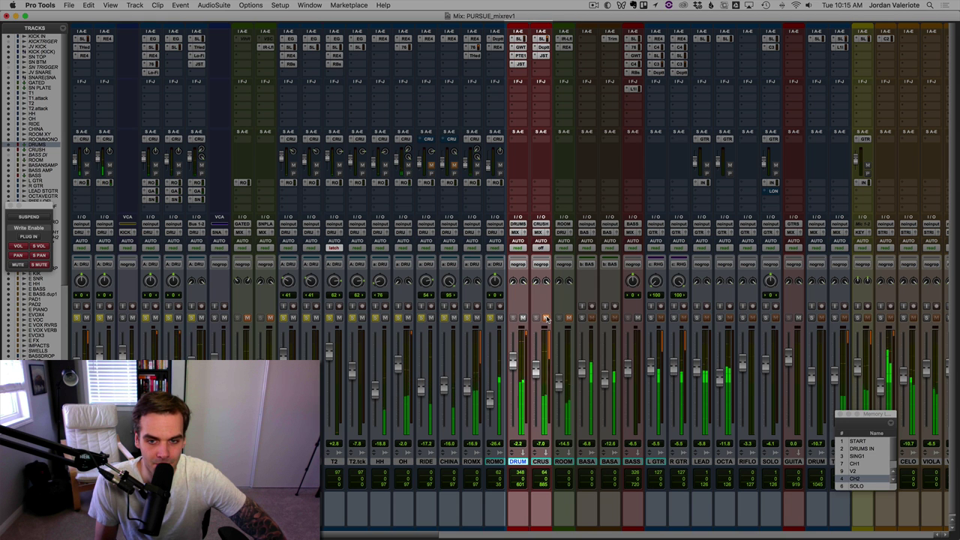
{"action": "left_click", "coordinate": [547, 318]}
{"action": "left_click", "coordinate": [547, 318]}
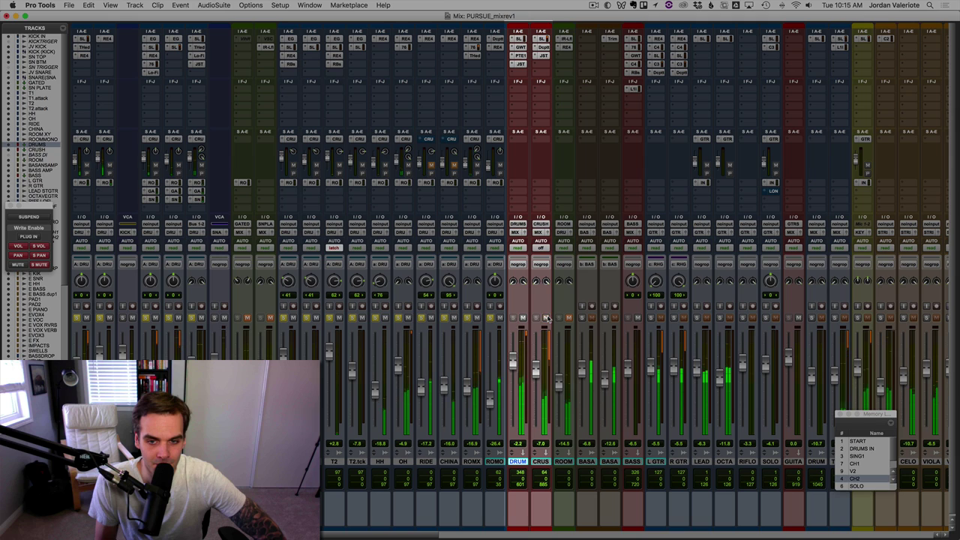